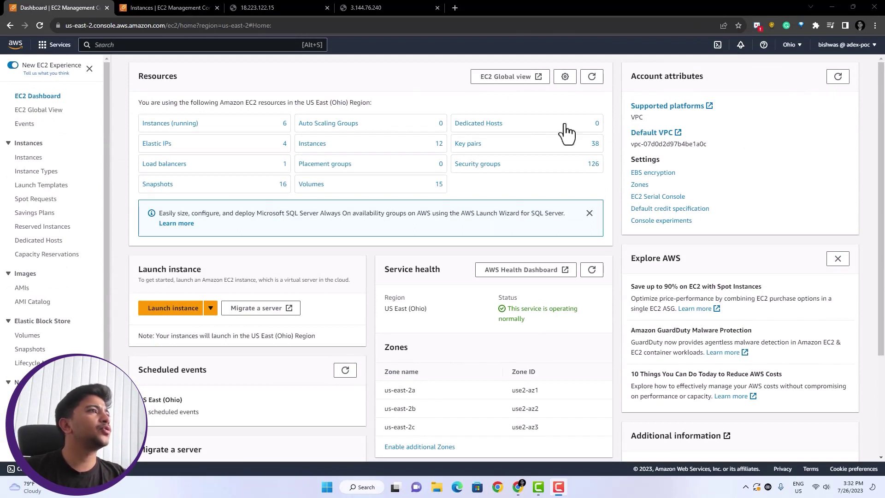
Review the running EC2 instances and the web pages served at 18.223.122.15 and 3.144.76.240.
{"action": "left_click", "coordinate": [188, 134]}
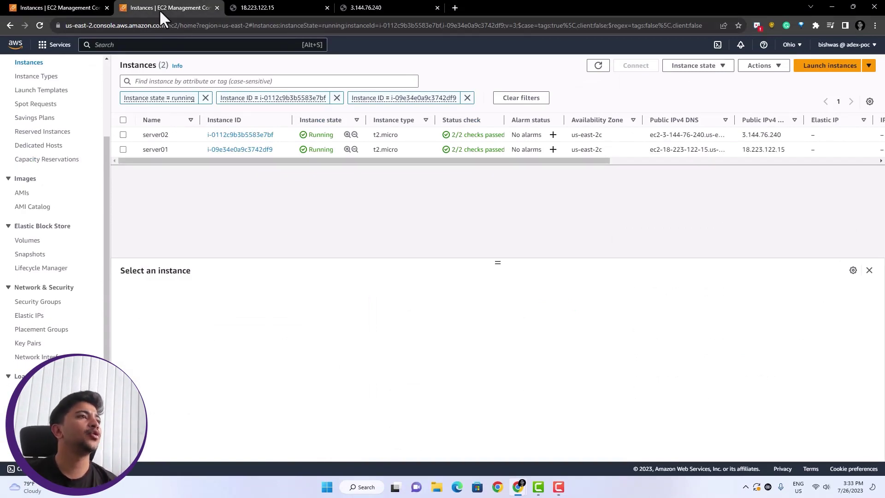
{"action": "left_click", "coordinate": [253, 7]}
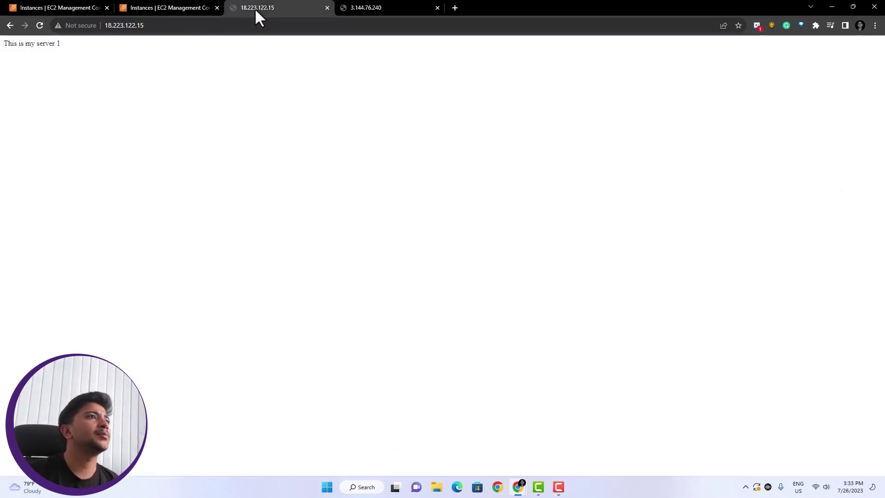
{"action": "left_click_drag", "start_coordinate": [85, 45], "coordinate": [10, 43]}
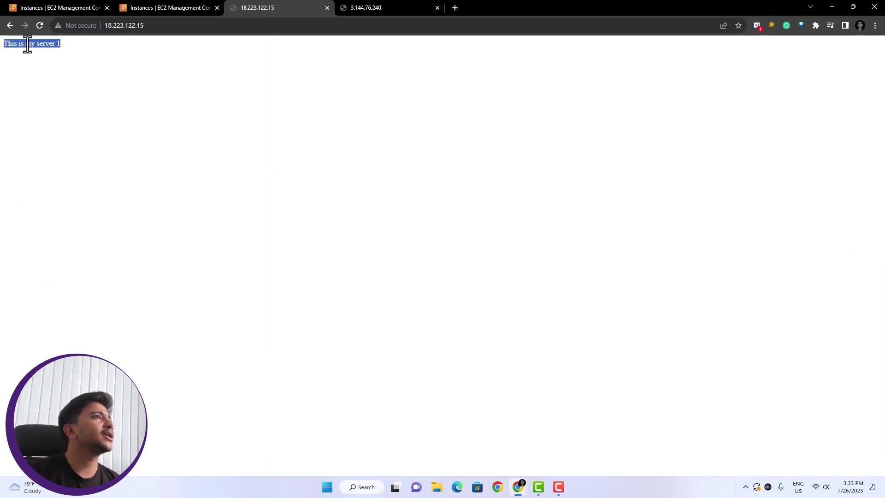
{"action": "left_click", "coordinate": [365, 8]}
{"action": "left_click_drag", "start_coordinate": [51, 51], "coordinate": [1, 59]}
Go to the EC2 load balancers list and start creating a new load balancer.
{"action": "left_click", "coordinate": [139, 7]}
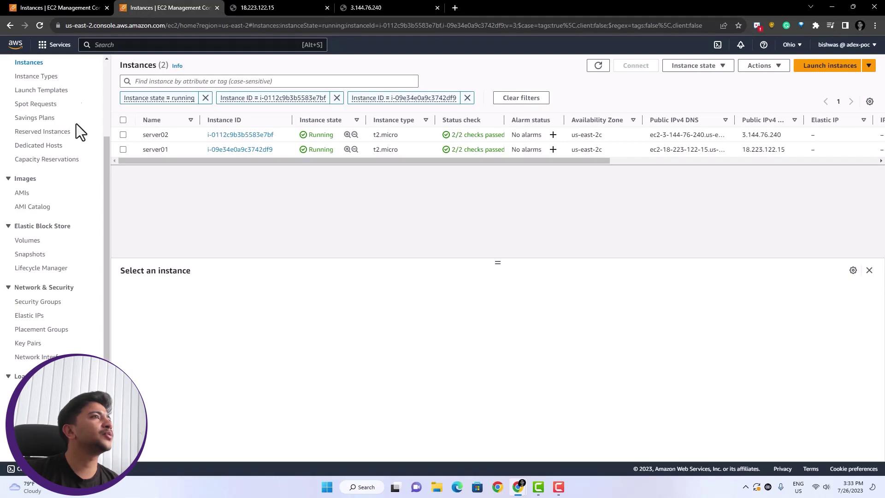
{"action": "scroll", "coordinate": [55, 180], "scroll_direction": "up", "scroll_amount": 2}
{"action": "scroll", "coordinate": [56, 180], "scroll_direction": "down", "scroll_amount": 2}
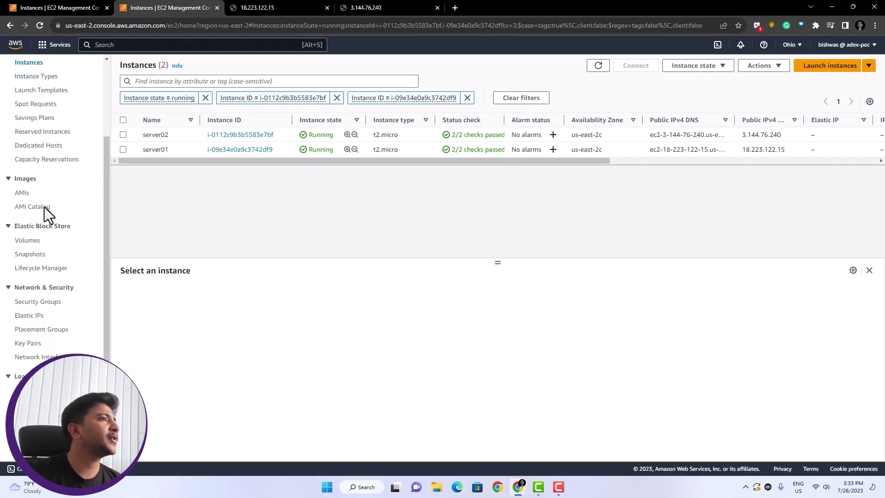
{"action": "left_click", "coordinate": [36, 390]}
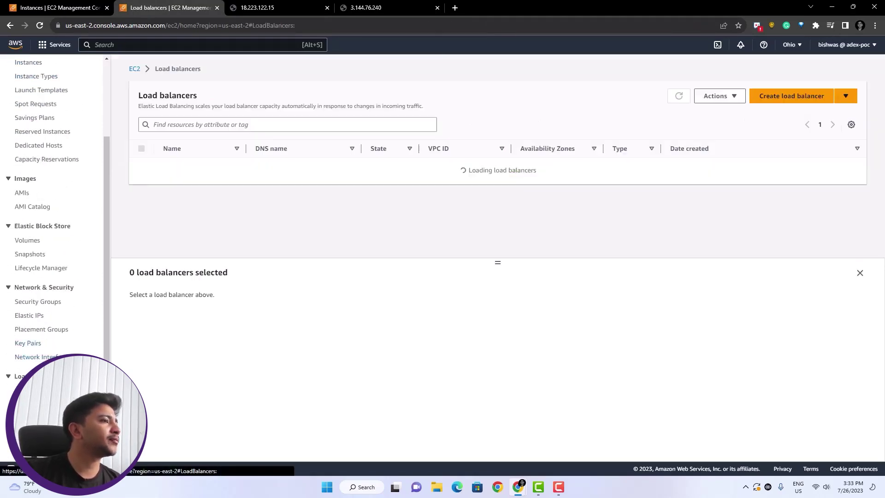
{"action": "left_click", "coordinate": [779, 97]}
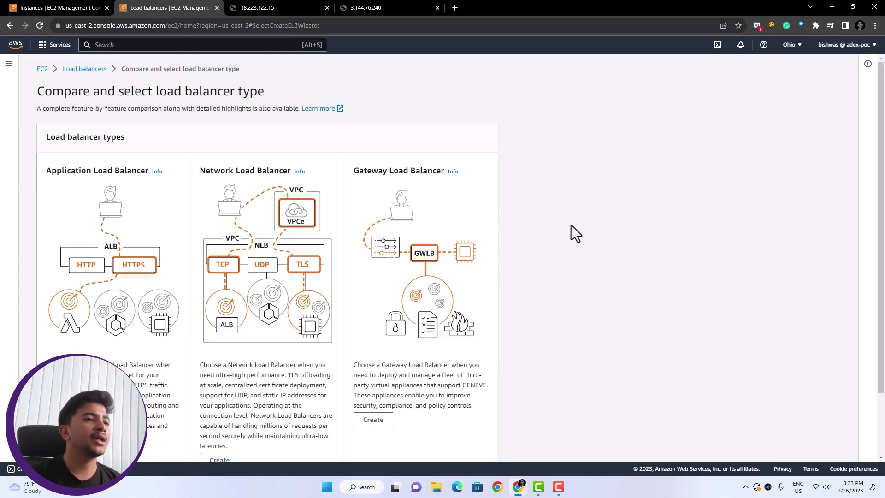
Compare the Application, Network, Gateway and previous-generation Classic load balancer descriptions.
{"action": "scroll", "coordinate": [518, 231], "scroll_direction": "down", "scroll_amount": 3}
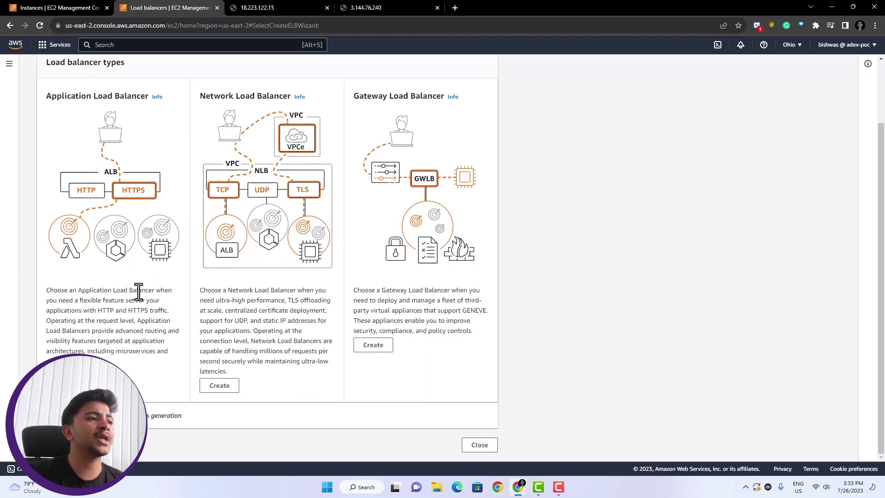
{"action": "left_click_drag", "start_coordinate": [45, 290], "coordinate": [92, 319]}
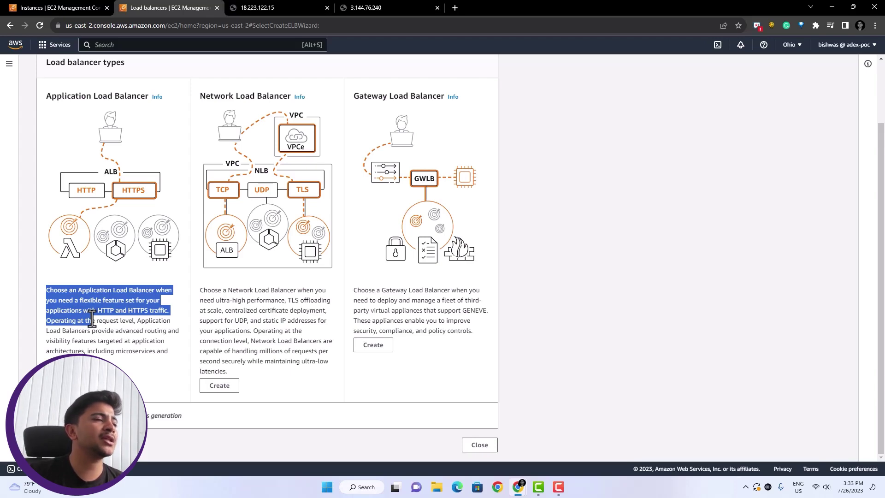
{"action": "left_click_drag", "start_coordinate": [46, 95], "coordinate": [147, 97]}
{"action": "left_click_drag", "start_coordinate": [201, 96], "coordinate": [290, 96]}
{"action": "left_click_drag", "start_coordinate": [353, 96], "coordinate": [446, 98]}
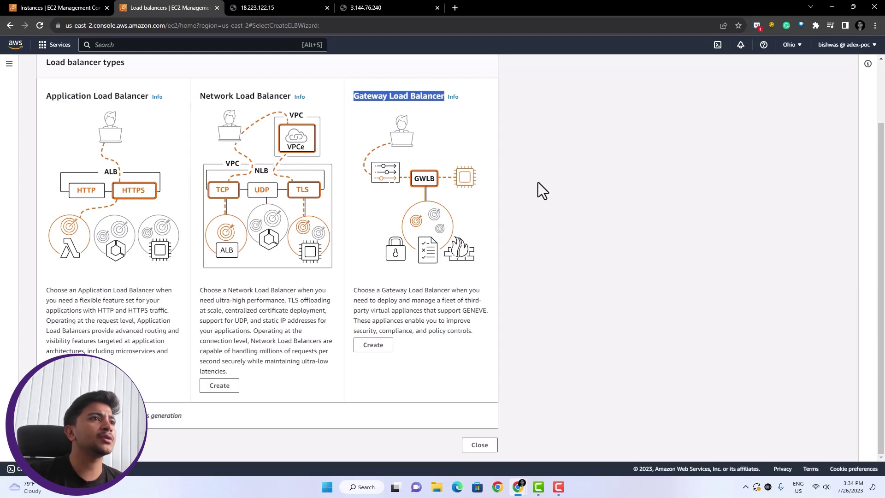
{"action": "left_click", "coordinate": [134, 415]}
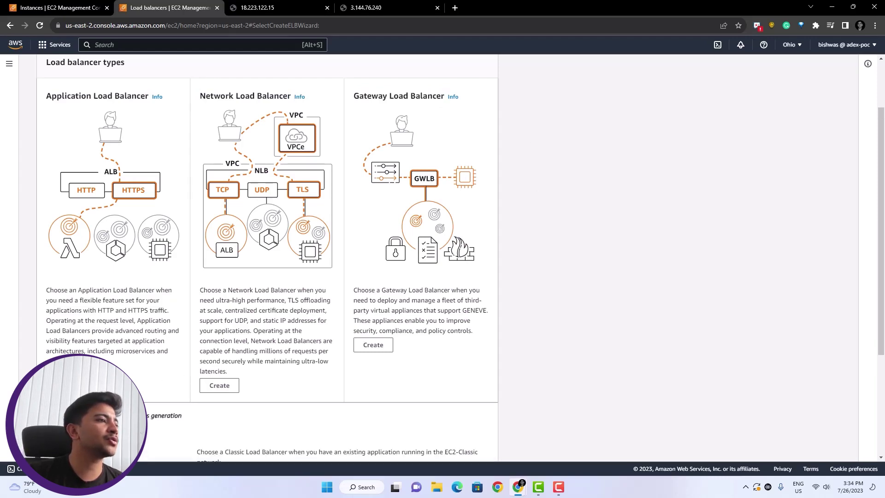
{"action": "left_click", "coordinate": [134, 415]}
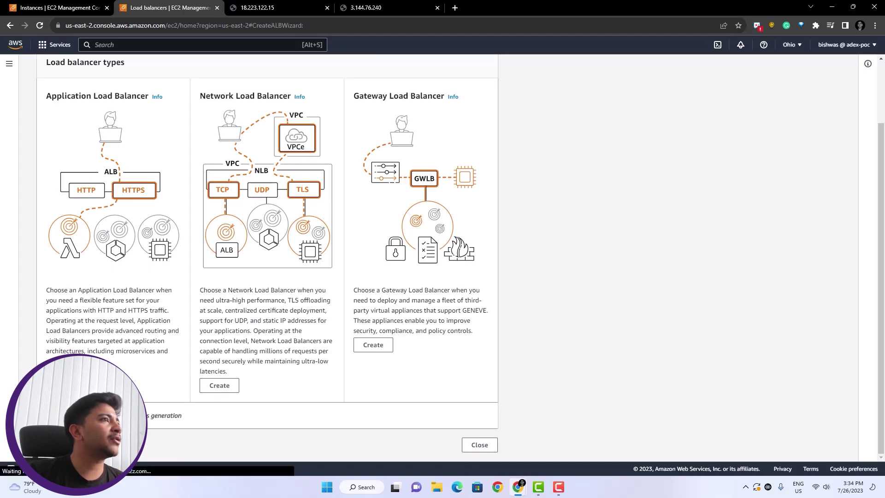
Start creating an Application Load Balancer and name it myalb.
{"action": "left_click", "coordinate": [65, 385]}
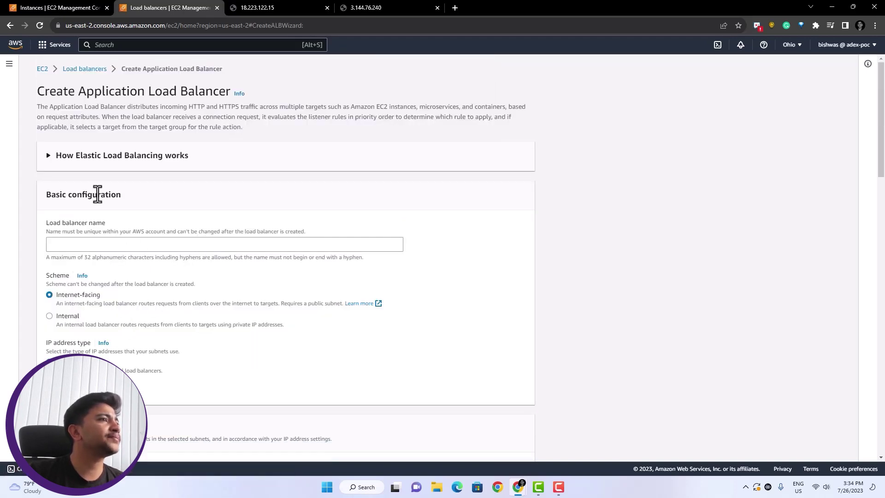
{"action": "scroll", "coordinate": [191, 203], "scroll_direction": "down", "scroll_amount": 3}
{"action": "scroll", "coordinate": [191, 203], "scroll_direction": "up", "scroll_amount": 3}
{"action": "left_click", "coordinate": [103, 243]}
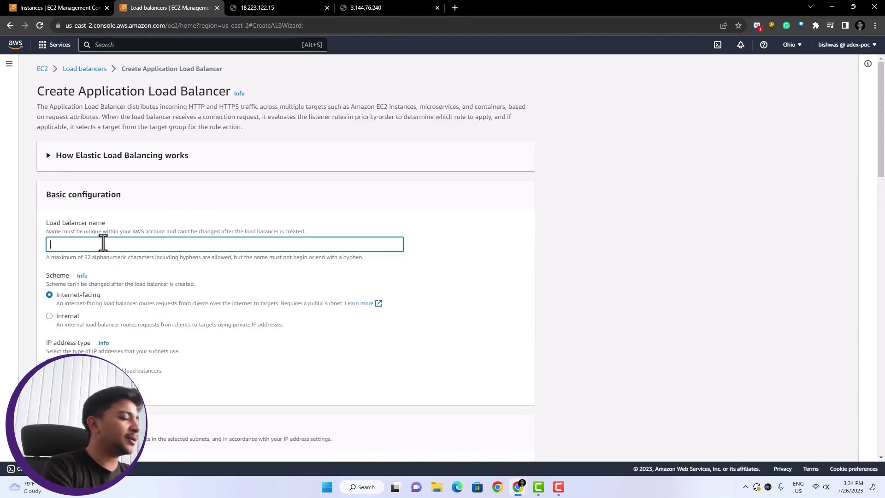
{"action": "type", "text": "myalb"}
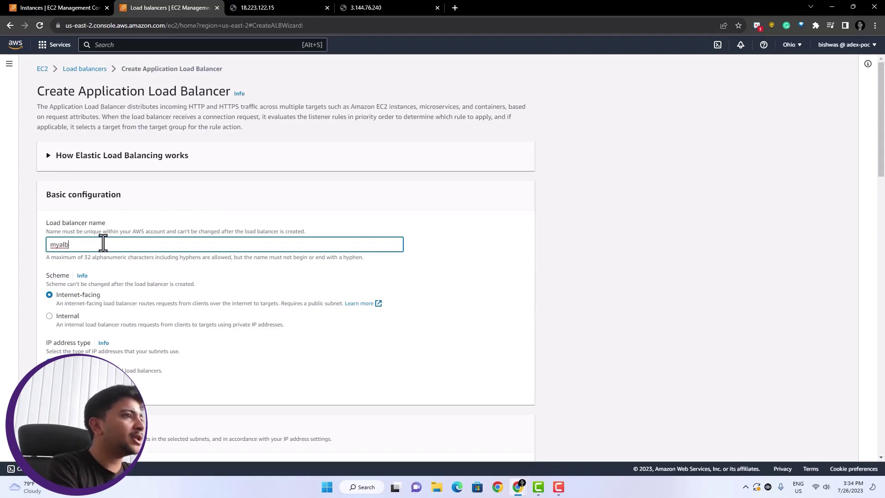
Review the scheme, IP address type and VPC settings, and check the Availability Zones of server01 and server02 in the instances list.
{"action": "scroll", "coordinate": [98, 279], "scroll_direction": "down", "scroll_amount": 2}
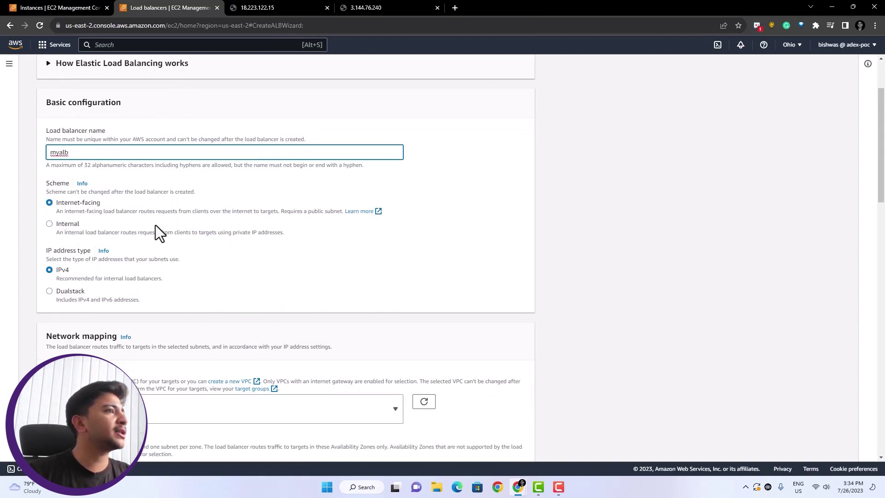
{"action": "scroll", "coordinate": [156, 225], "scroll_direction": "down", "scroll_amount": 2}
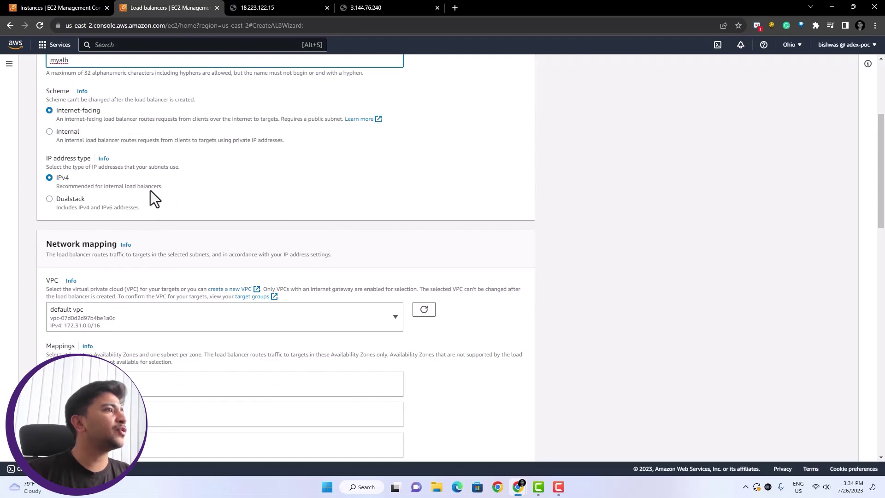
{"action": "scroll", "coordinate": [151, 190], "scroll_direction": "down", "scroll_amount": 2}
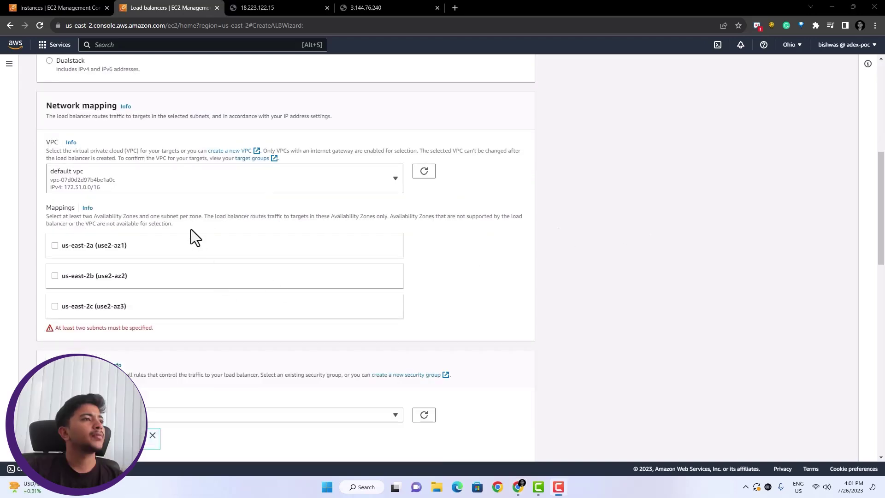
{"action": "scroll", "coordinate": [191, 228], "scroll_direction": "up", "scroll_amount": 1}
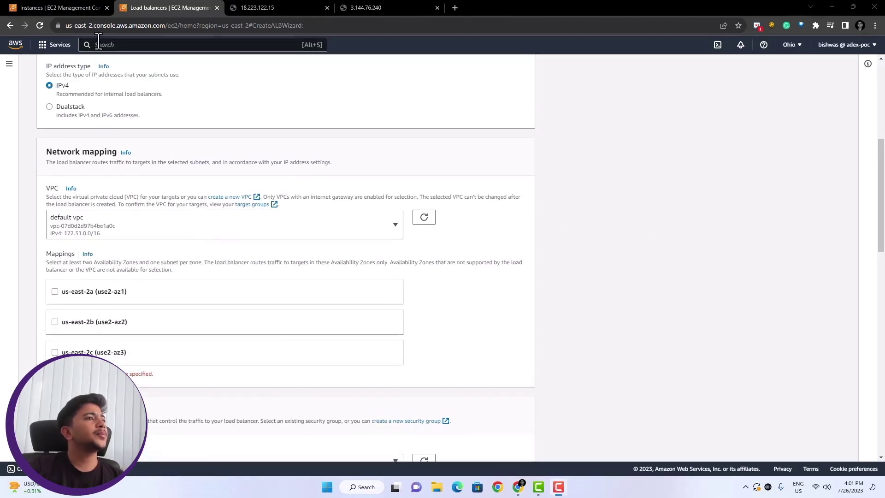
{"action": "left_click", "coordinate": [64, 8]}
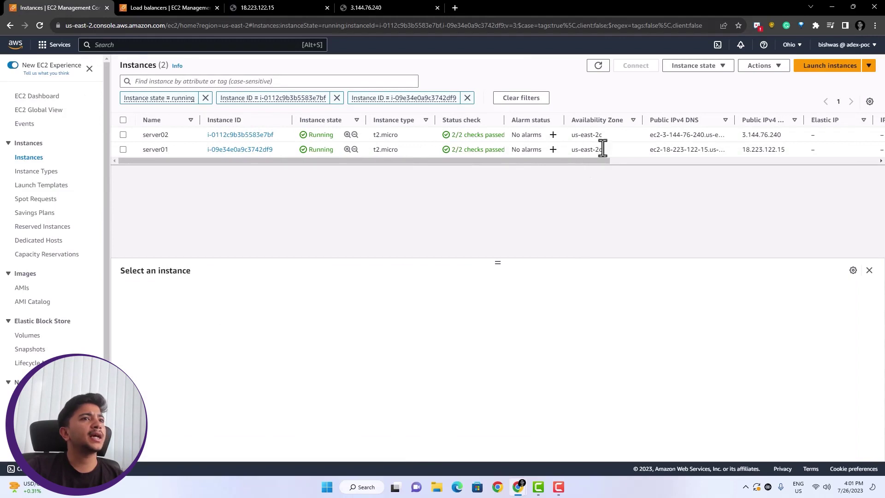
{"action": "left_click_drag", "start_coordinate": [607, 152], "coordinate": [583, 138]}
{"action": "left_click", "coordinate": [546, 209]}
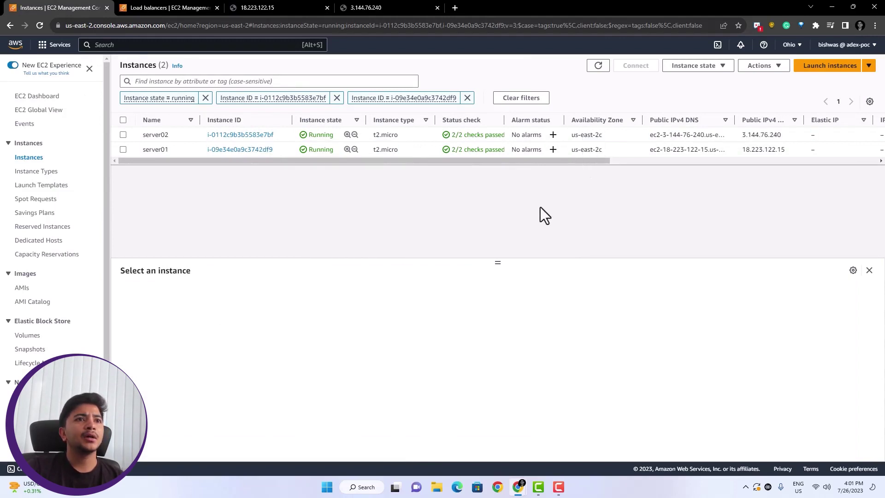
Map the load balancer to the us-east-2c and us-east-2b Availability Zones in its network mapping.
{"action": "left_click", "coordinate": [189, 8]}
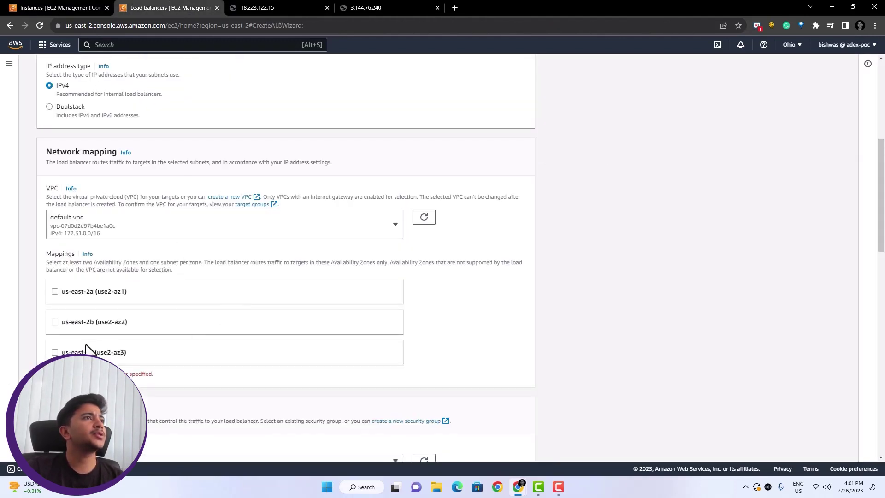
{"action": "left_click", "coordinate": [55, 352]}
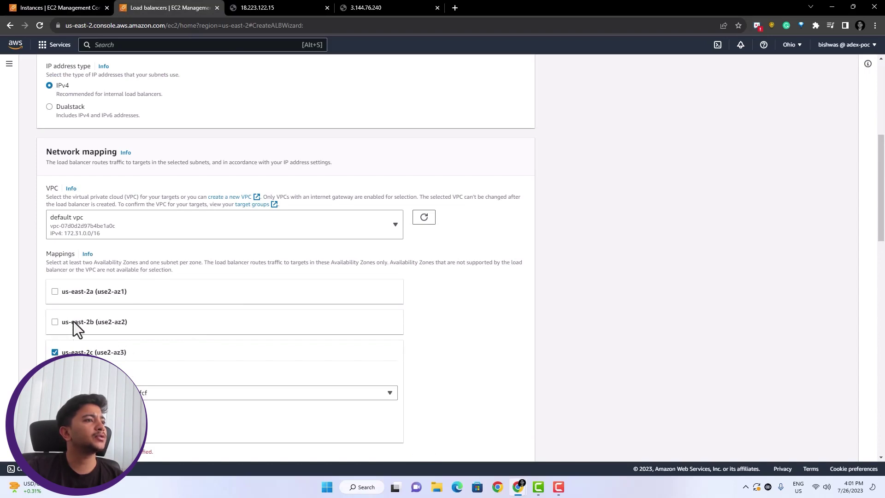
{"action": "left_click", "coordinate": [54, 323]}
Remove the default security group from the load balancer and open the form for creating a new security group.
{"action": "scroll", "coordinate": [175, 320], "scroll_direction": "down", "scroll_amount": 2}
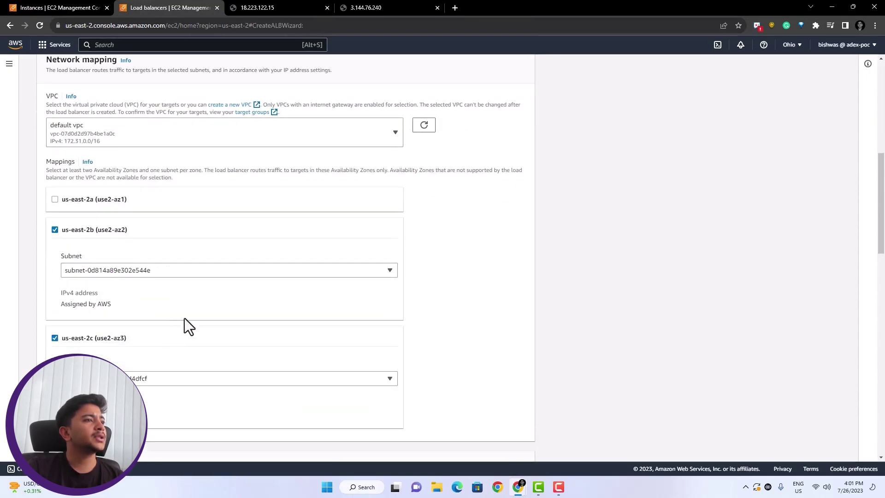
{"action": "scroll", "coordinate": [465, 278], "scroll_direction": "down", "scroll_amount": 3}
{"action": "scroll", "coordinate": [464, 278], "scroll_direction": "down", "scroll_amount": 2}
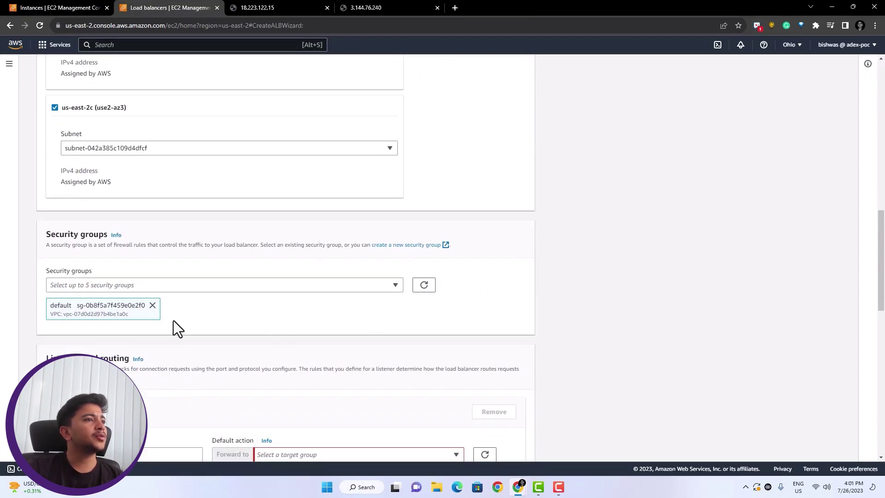
{"action": "left_click", "coordinate": [153, 305]}
{"action": "left_click", "coordinate": [263, 285]}
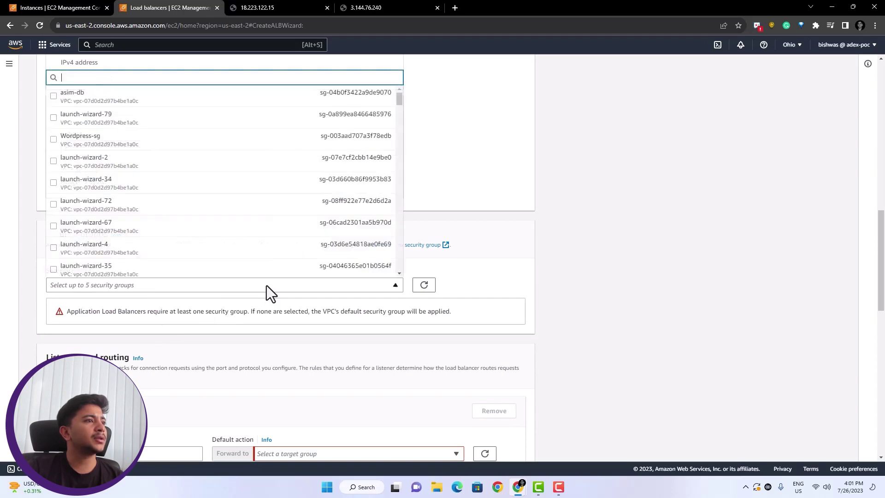
{"action": "left_click", "coordinate": [220, 292]}
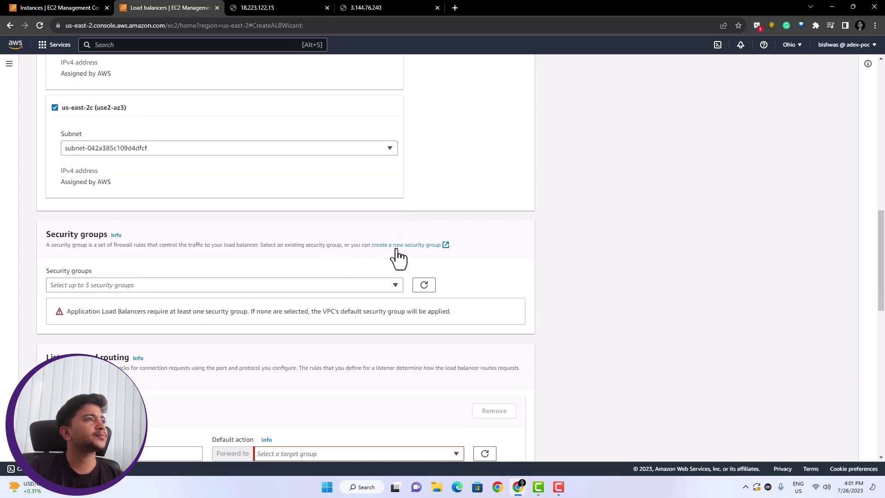
{"action": "left_click", "coordinate": [396, 249]}
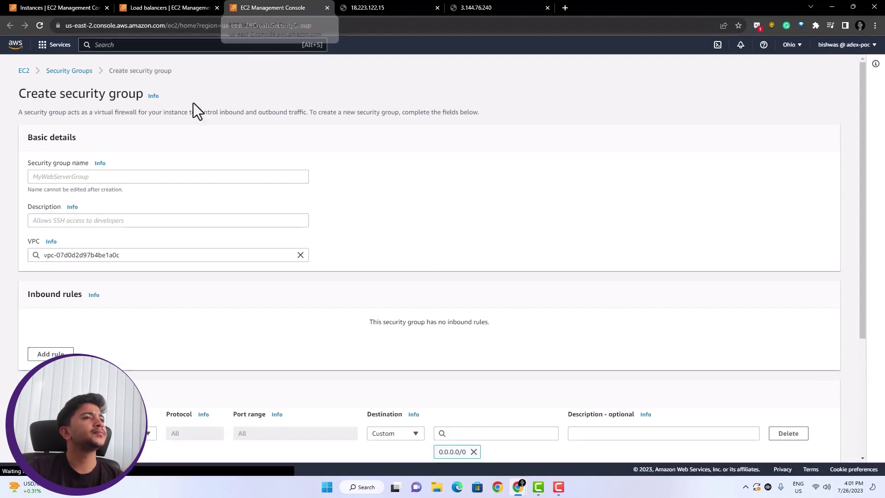
Name the new security group myalbsecuritygroup and set its description to "allow http request".
{"action": "left_click", "coordinate": [100, 177]}
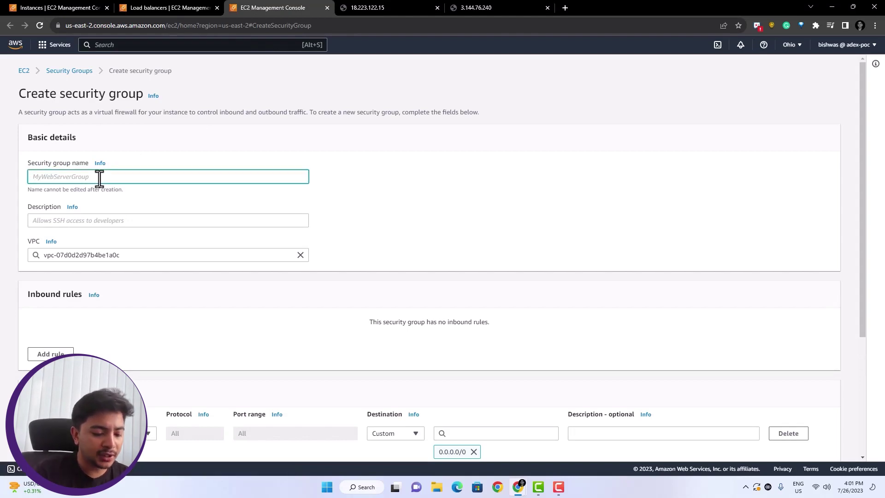
{"action": "type", "text": "myalbsec"}
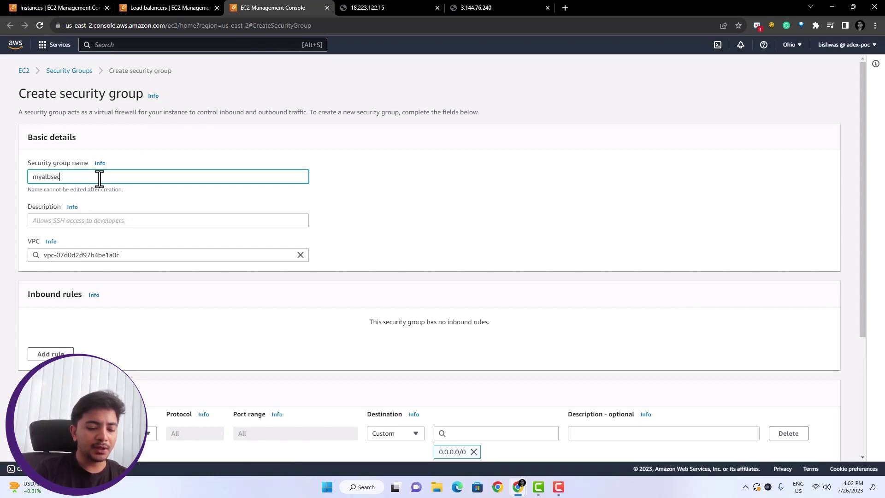
{"action": "type", "text": "uritygroup"}
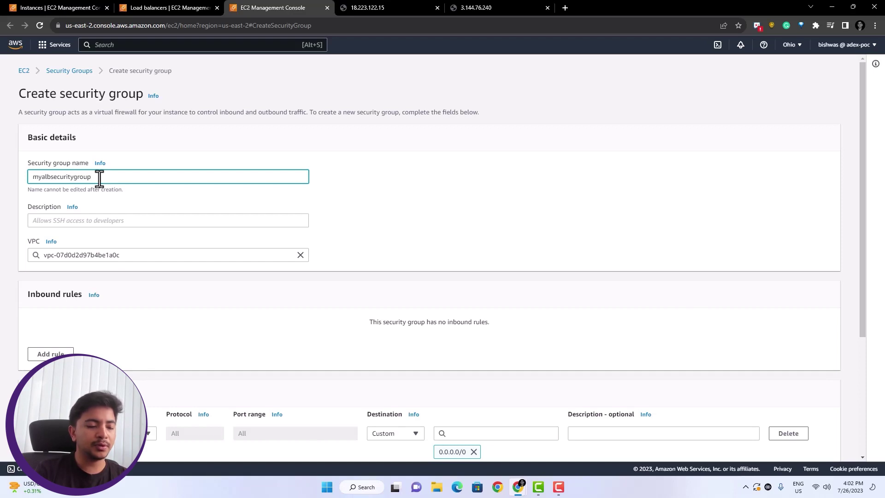
{"action": "left_click", "coordinate": [91, 219]}
{"action": "type", "text": "allow "}
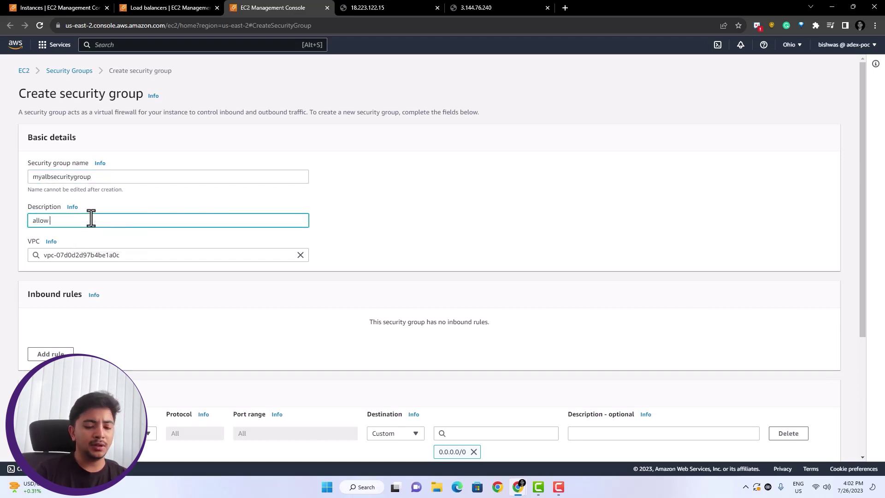
{"action": "type", "text": "http re"}
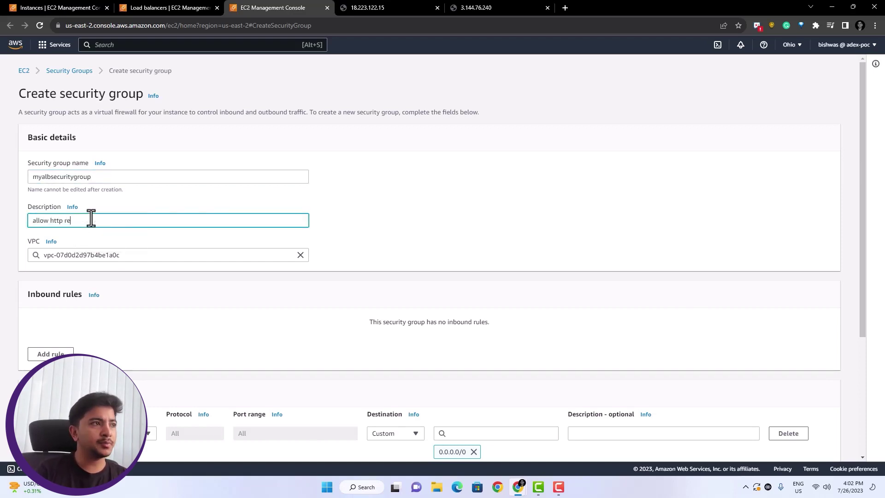
{"action": "type", "text": "quest"}
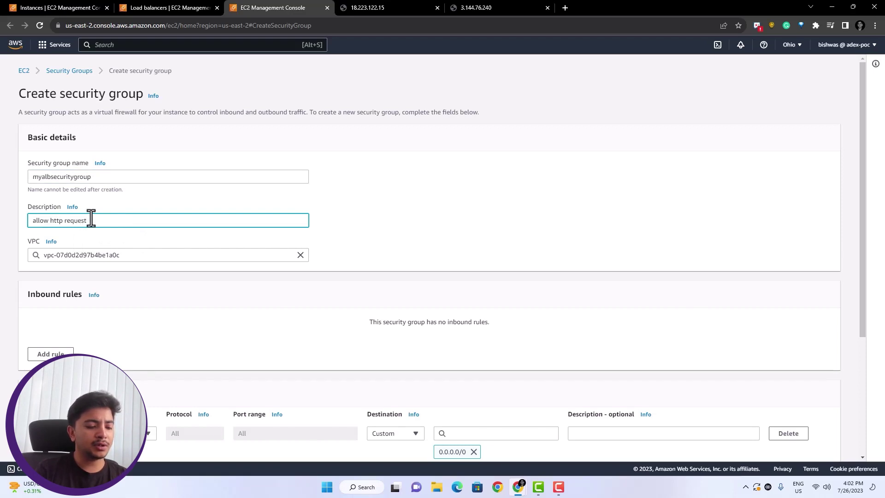
{"action": "left_click", "coordinate": [358, 212]}
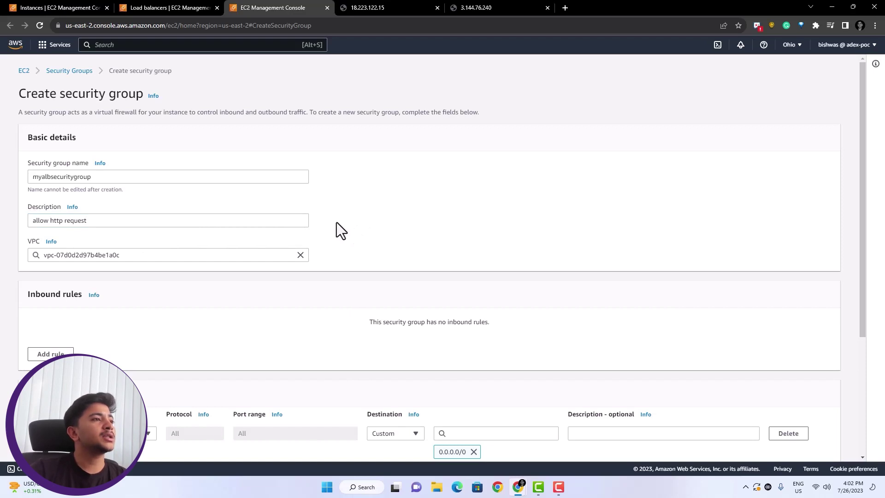
Set the outbound rule to HTTP with destination Anywhere-IPv4 and create the security group.
{"action": "scroll", "coordinate": [336, 222], "scroll_direction": "down", "scroll_amount": 1}
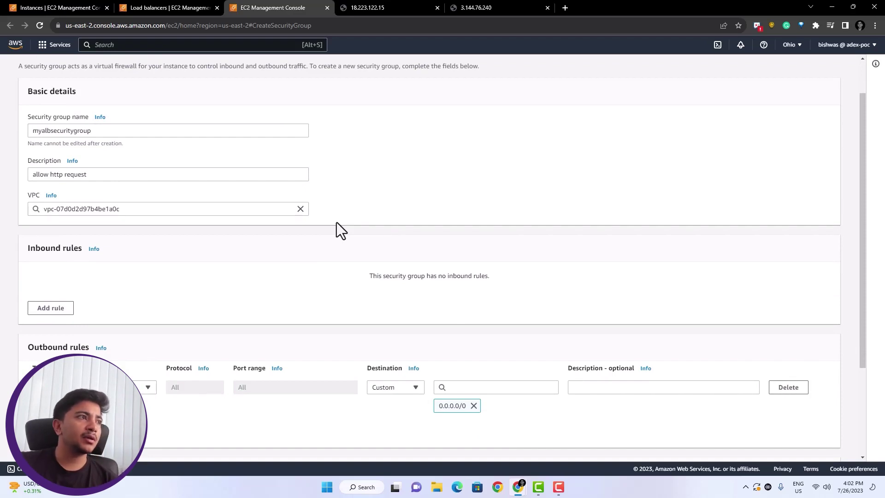
{"action": "scroll", "coordinate": [338, 269], "scroll_direction": "down", "scroll_amount": 3}
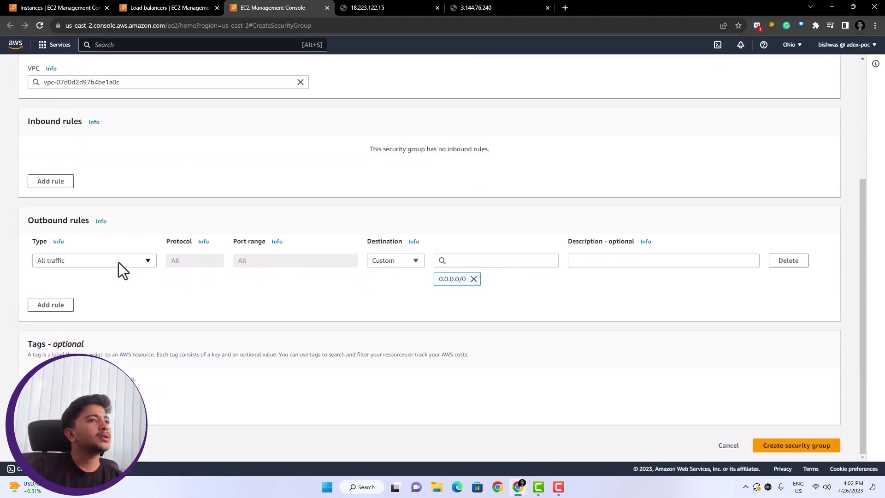
{"action": "left_click", "coordinate": [388, 261]}
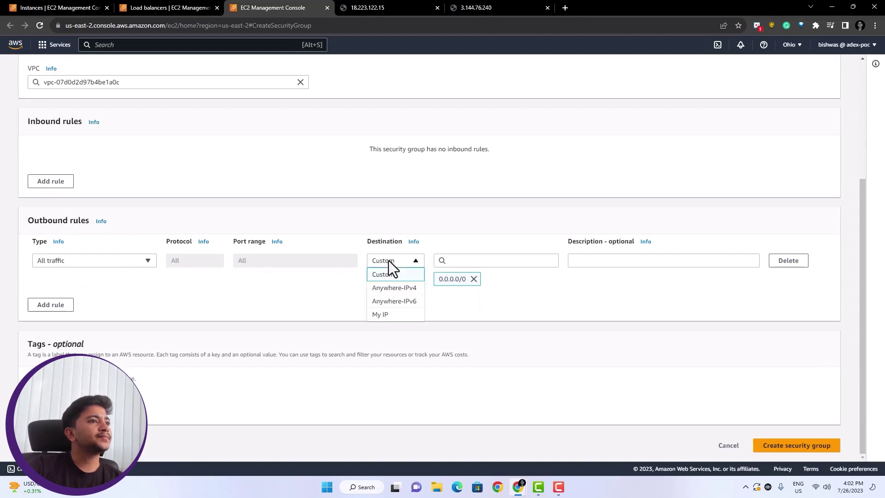
{"action": "left_click", "coordinate": [394, 288]}
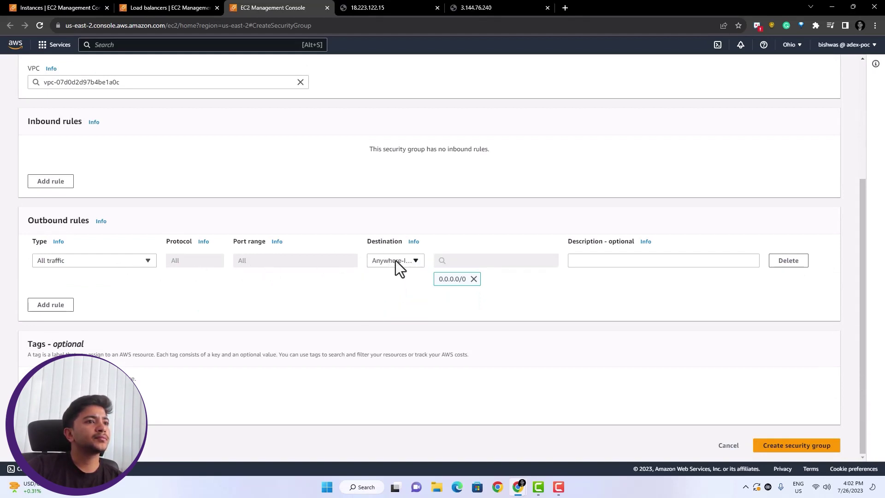
{"action": "left_click", "coordinate": [131, 263]}
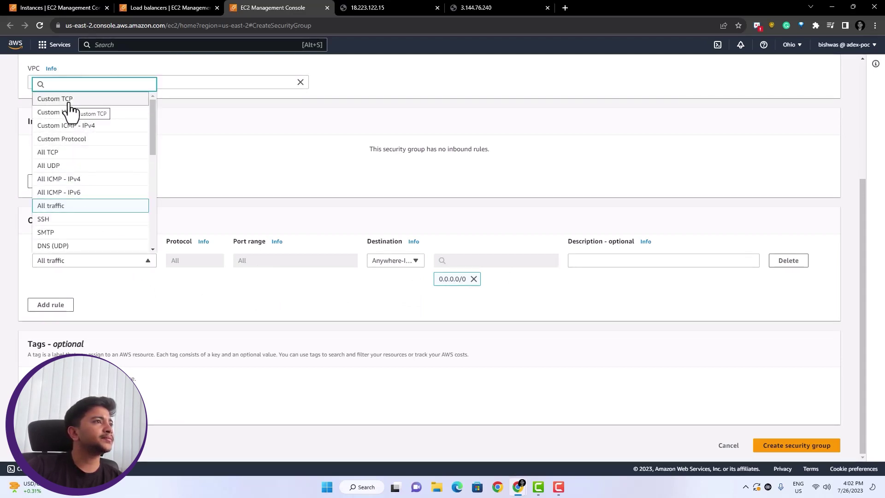
{"action": "type", "text": "http"}
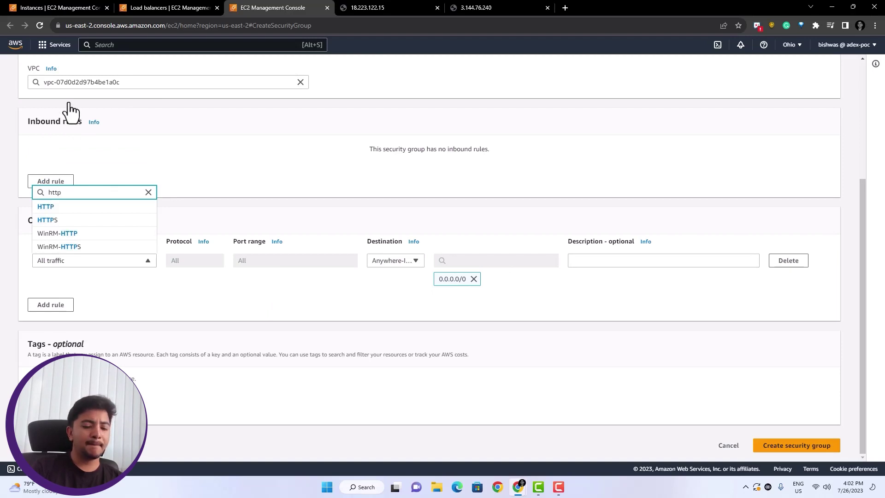
{"action": "left_click", "coordinate": [53, 206]}
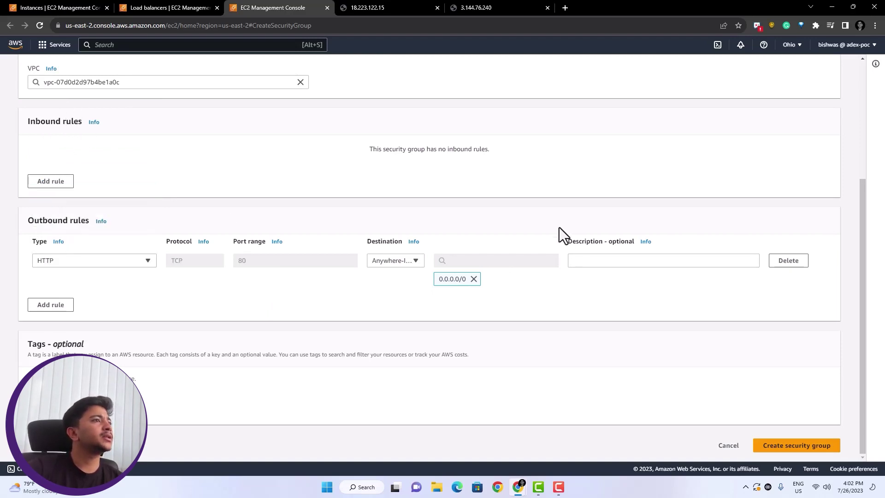
{"action": "left_click", "coordinate": [770, 447]}
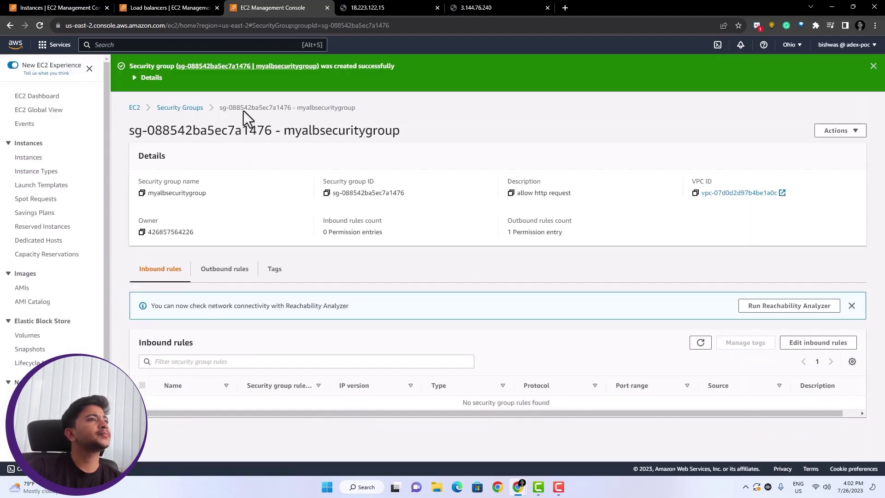
Back in the load balancer form, refresh the security group list, assign myalbsecuritygroup and remove the default group.
{"action": "left_click", "coordinate": [170, 8]}
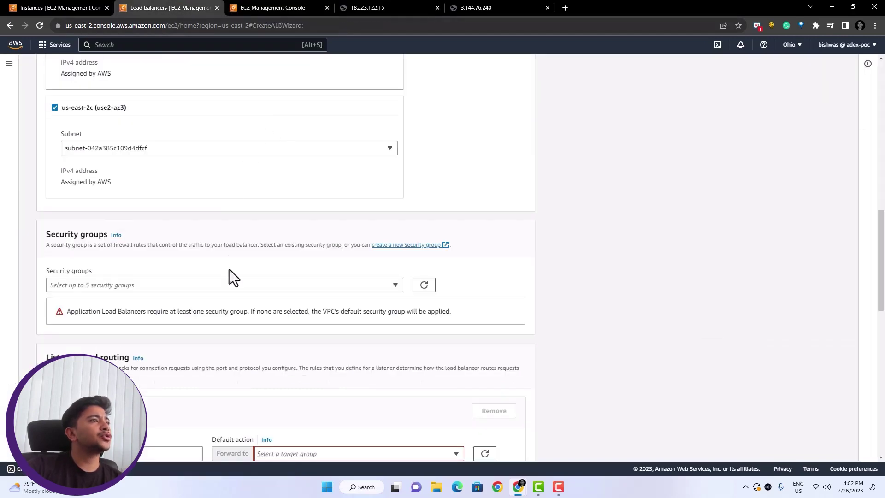
{"action": "scroll", "coordinate": [228, 269], "scroll_direction": "down", "scroll_amount": 2}
{"action": "left_click", "coordinate": [424, 193]}
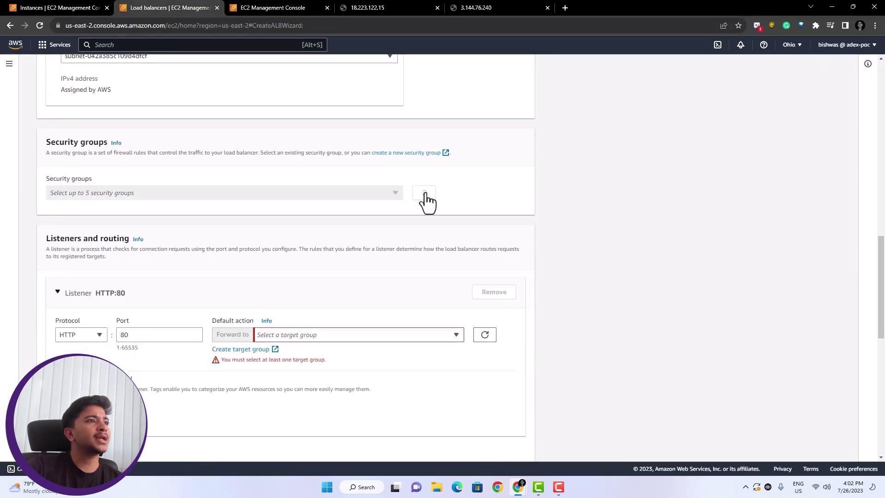
{"action": "left_click", "coordinate": [314, 193]}
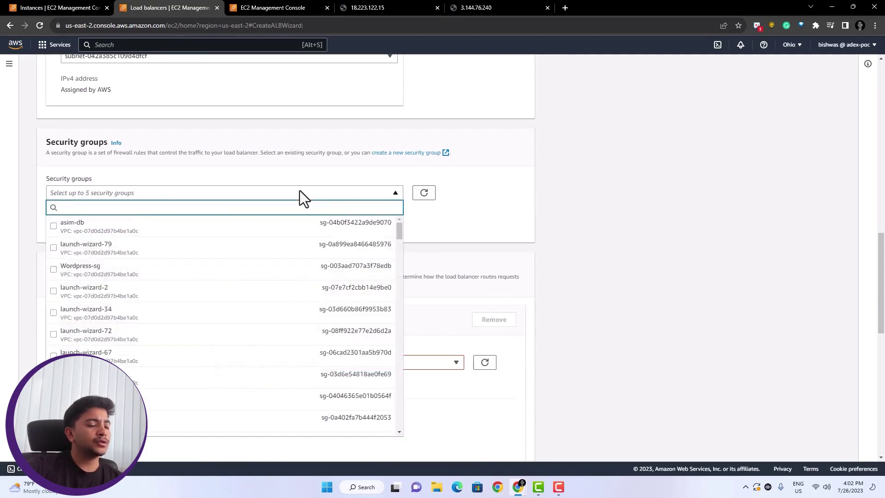
{"action": "type", "text": "myal"}
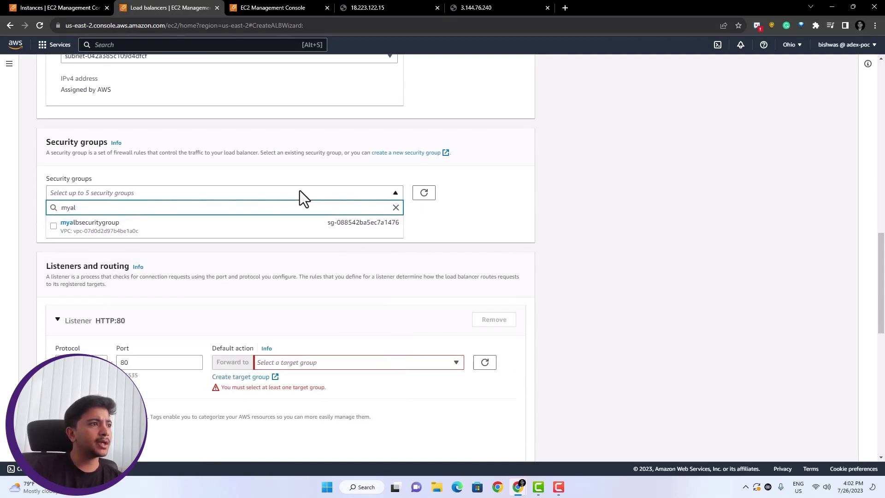
{"action": "left_click", "coordinate": [95, 232]}
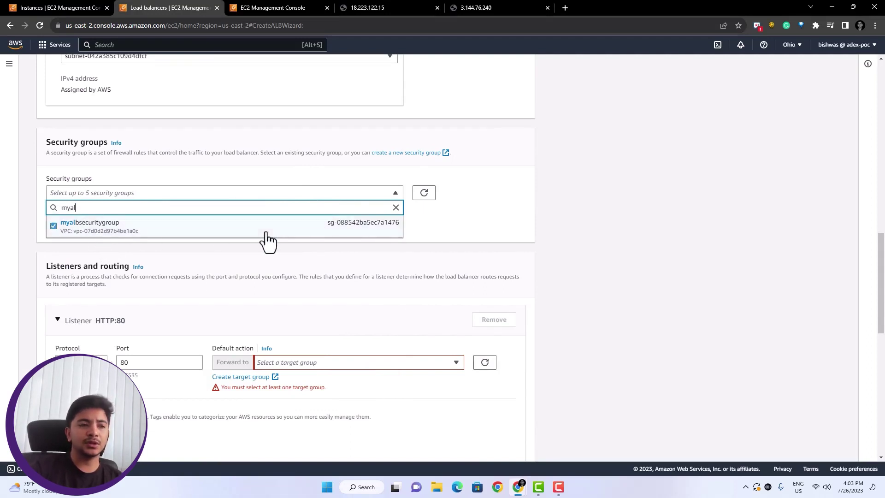
{"action": "left_click", "coordinate": [281, 247]}
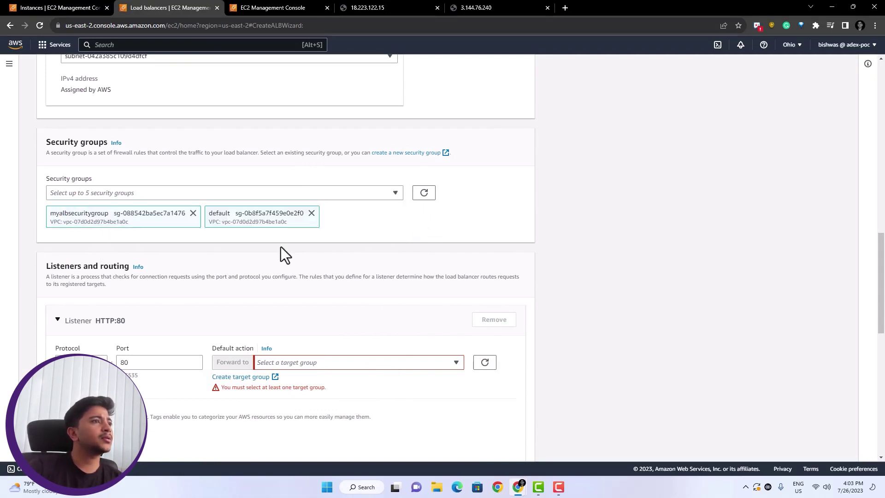
{"action": "left_click", "coordinate": [311, 213]}
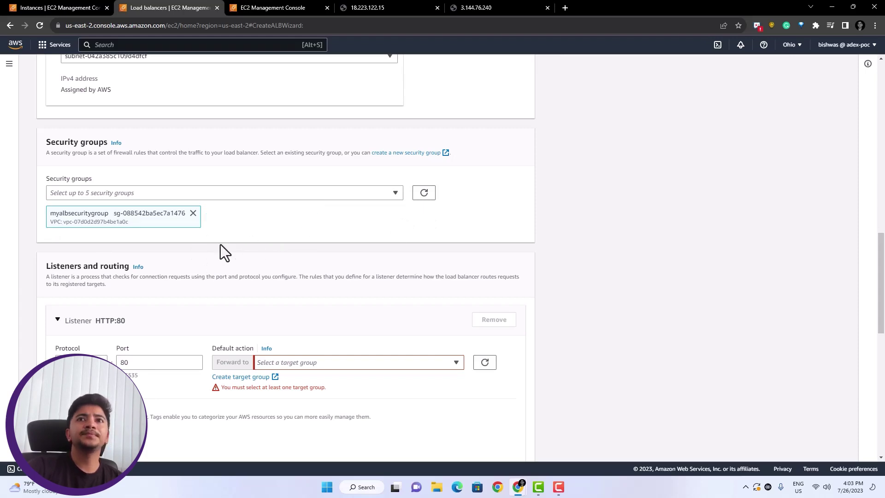
Start a new target group from the HTTP:80 listener, keeping the Instances target type, and name it mytargetgroup.
{"action": "scroll", "coordinate": [224, 253], "scroll_direction": "down", "scroll_amount": 3}
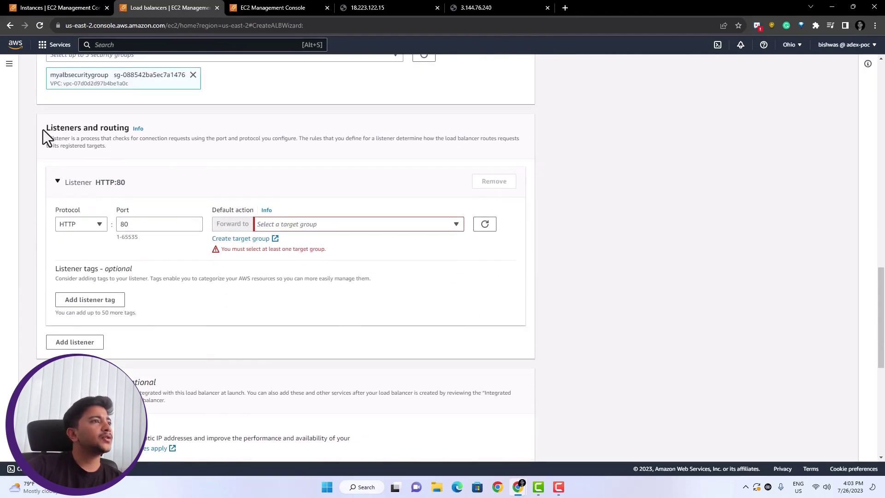
{"action": "left_click", "coordinate": [240, 239]}
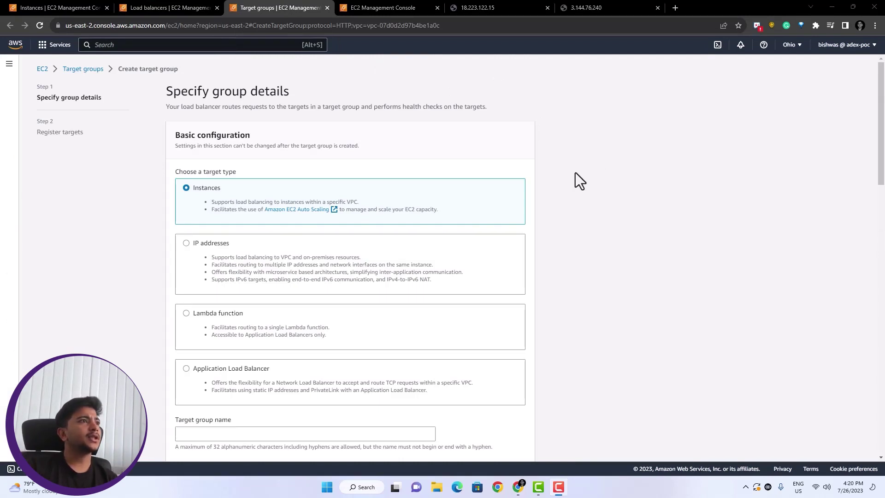
{"action": "scroll", "coordinate": [579, 181], "scroll_direction": "down", "scroll_amount": 1}
{"action": "scroll", "coordinate": [580, 180], "scroll_direction": "up", "scroll_amount": 1}
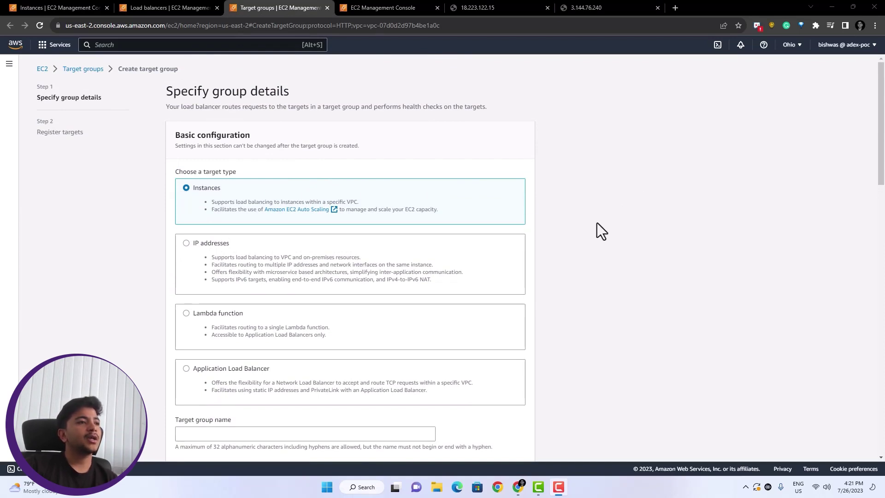
{"action": "scroll", "coordinate": [585, 230], "scroll_direction": "down", "scroll_amount": 5}
{"action": "left_click", "coordinate": [252, 204]}
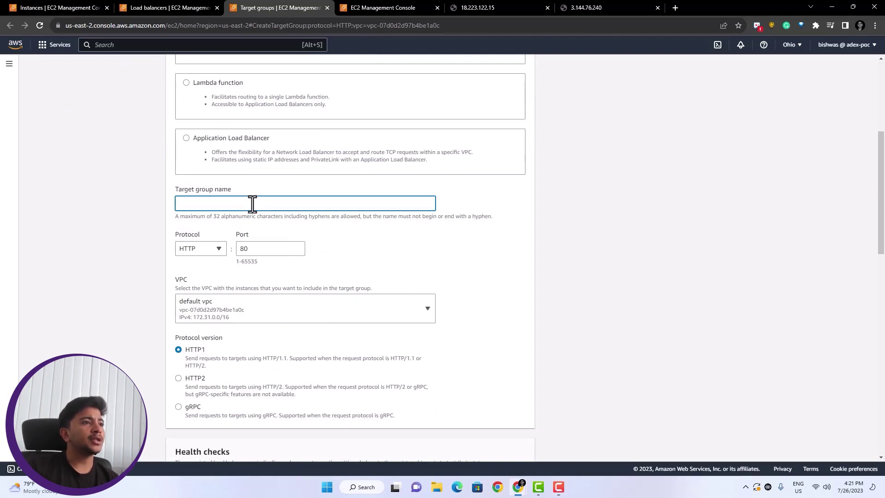
{"action": "type", "text": "mytar"}
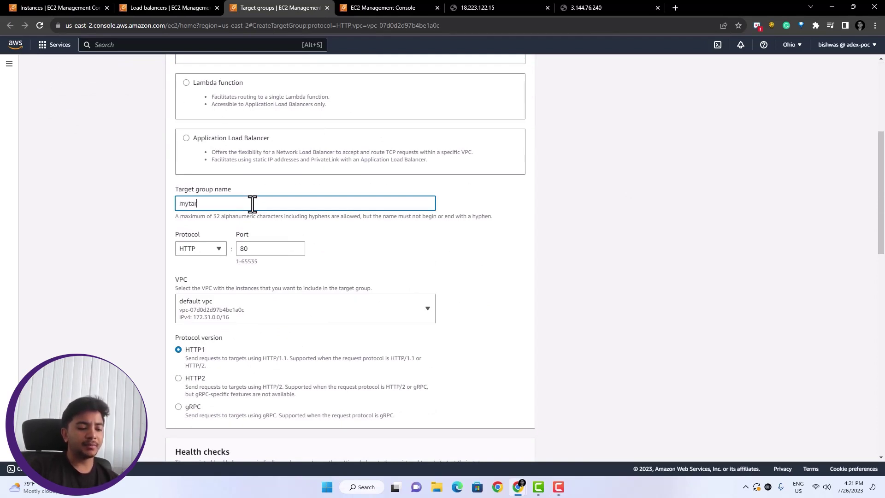
{"action": "type", "text": "getgroup"}
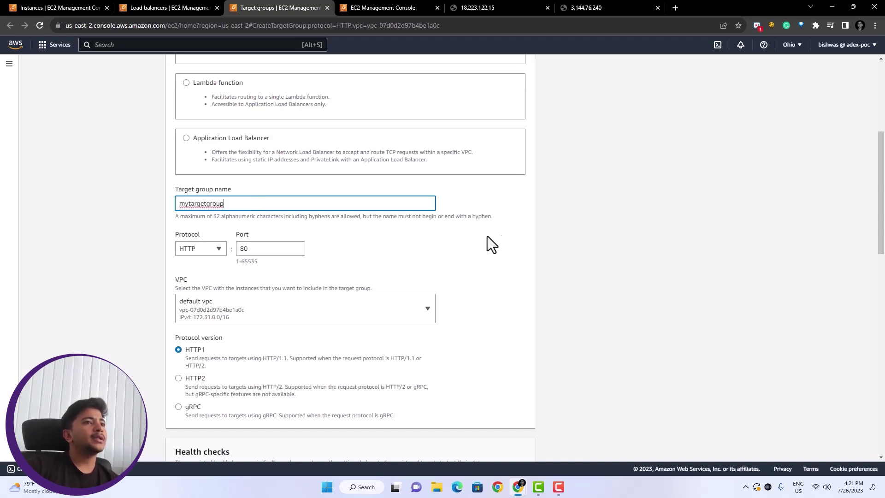
Examine the target group's protocol and port, VPC, protocol version and health check settings.
{"action": "scroll", "coordinate": [563, 226], "scroll_direction": "down", "scroll_amount": 1}
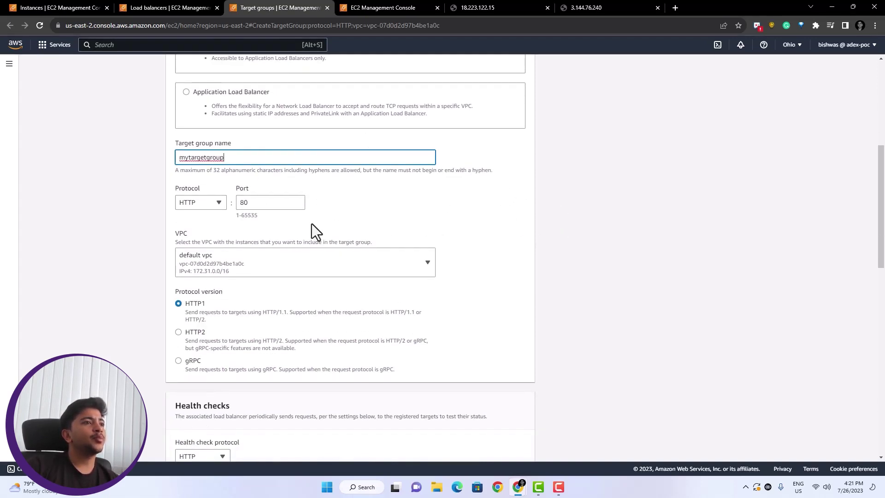
{"action": "left_click", "coordinate": [286, 199]}
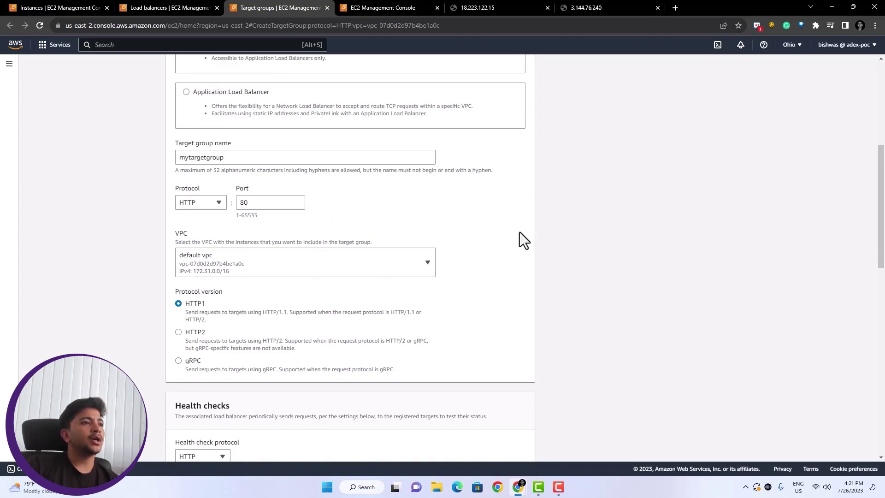
{"action": "scroll", "coordinate": [519, 232], "scroll_direction": "down", "scroll_amount": 2}
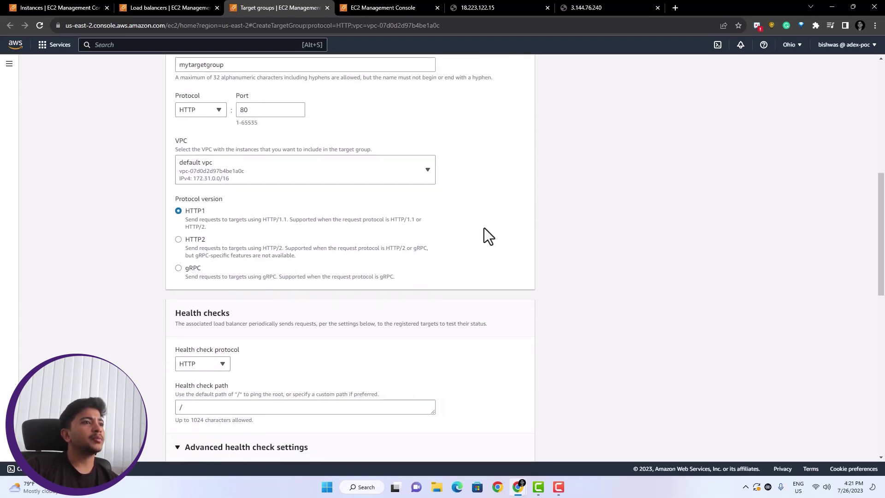
{"action": "scroll", "coordinate": [484, 228], "scroll_direction": "down", "scroll_amount": 1}
{"action": "scroll", "coordinate": [511, 244], "scroll_direction": "down", "scroll_amount": 1}
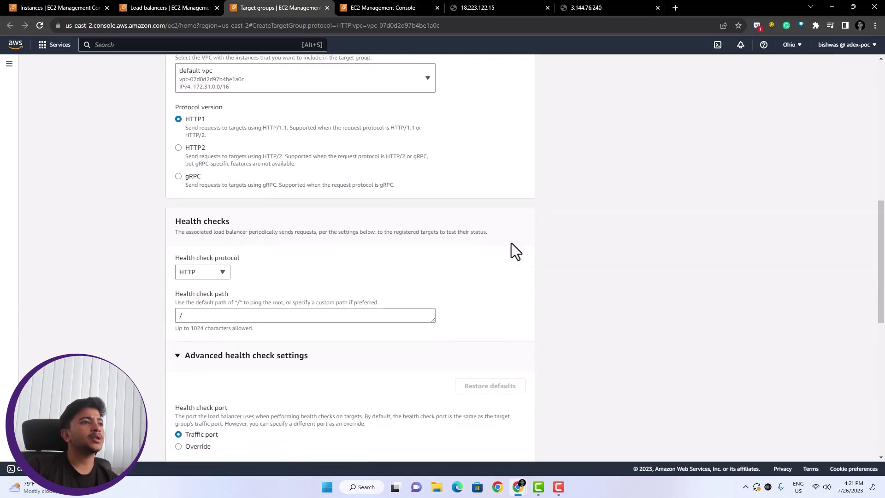
{"action": "scroll", "coordinate": [500, 244], "scroll_direction": "down", "scroll_amount": 1}
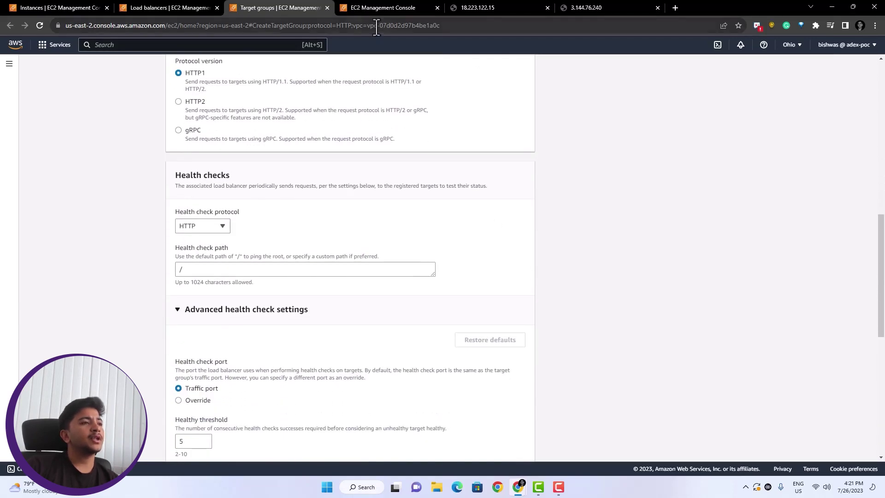
Switch to the server 1 web page at 18.223.122.15 and close its developer tools.
{"action": "left_click", "coordinate": [488, 6]}
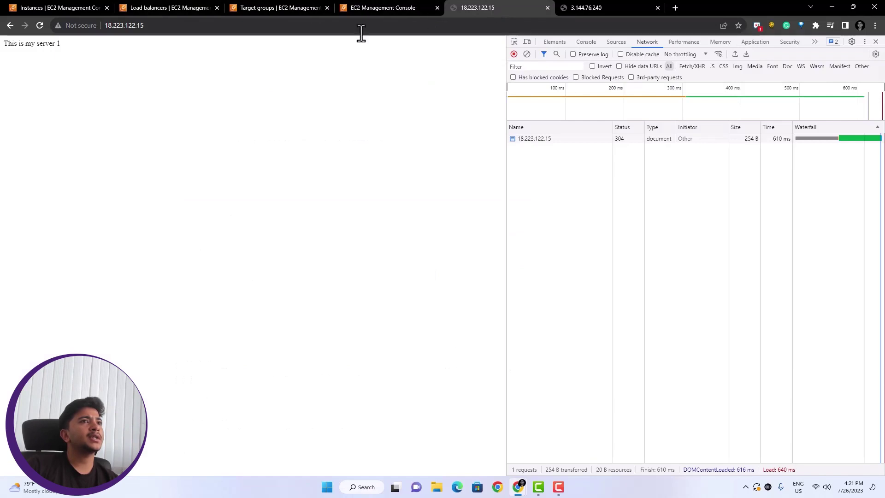
{"action": "left_click", "coordinate": [149, 26]}
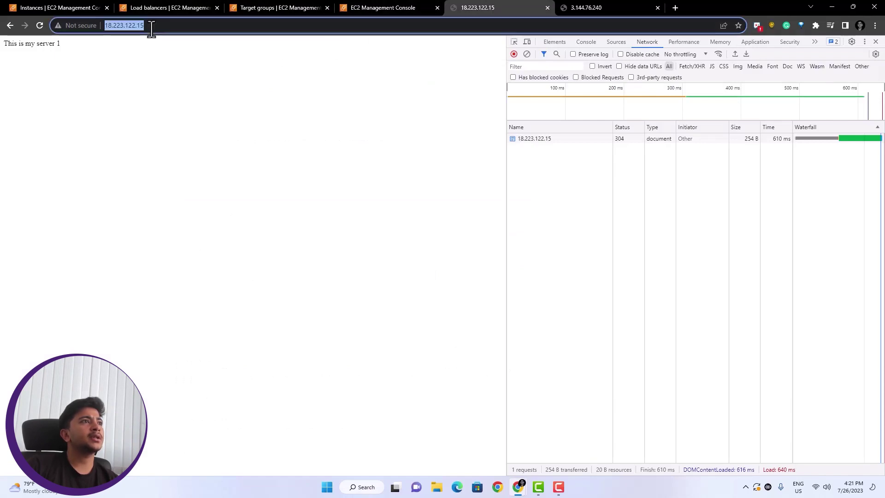
{"action": "left_click", "coordinate": [875, 41]}
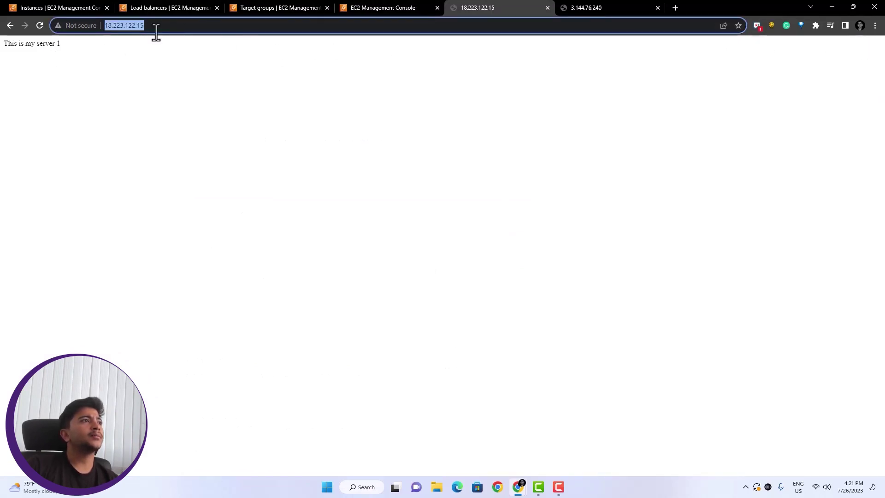
Append the example path /checkout.php to the server 1 address 18.223.122.15 in the browser.
{"action": "left_click", "coordinate": [169, 7]}
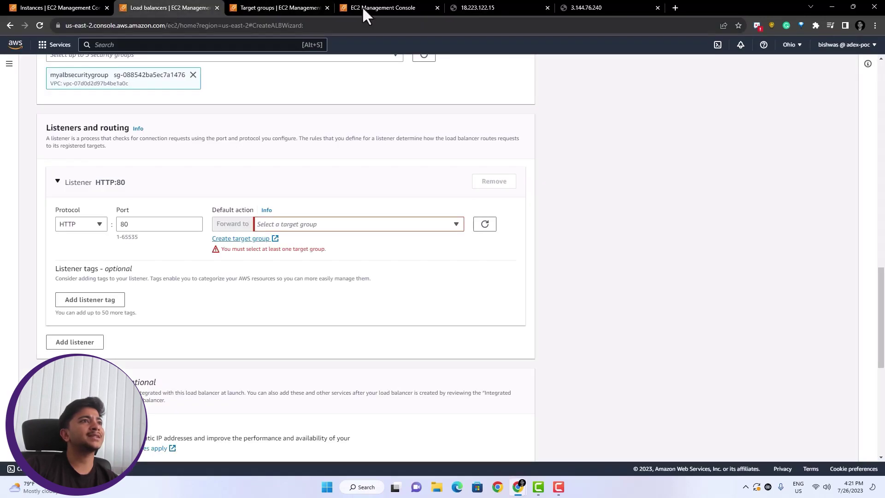
{"action": "left_click", "coordinate": [480, 8]}
{"action": "left_click", "coordinate": [187, 26]}
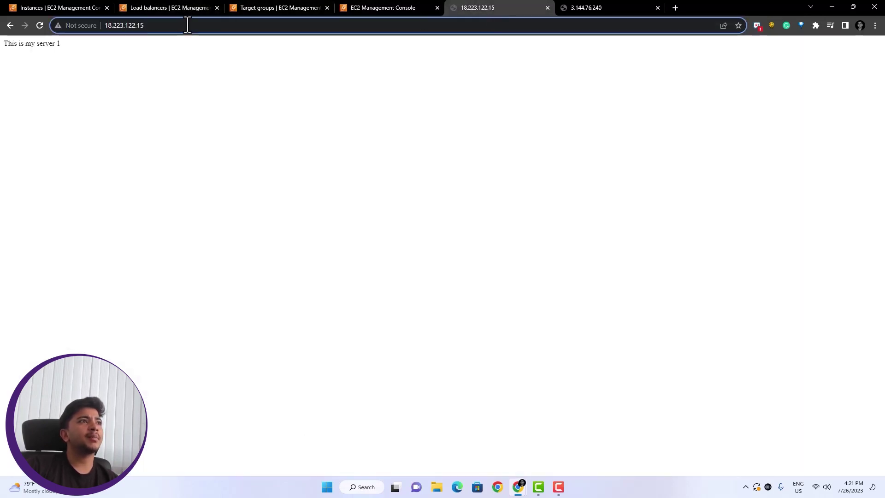
{"action": "type", "text": "/a"}
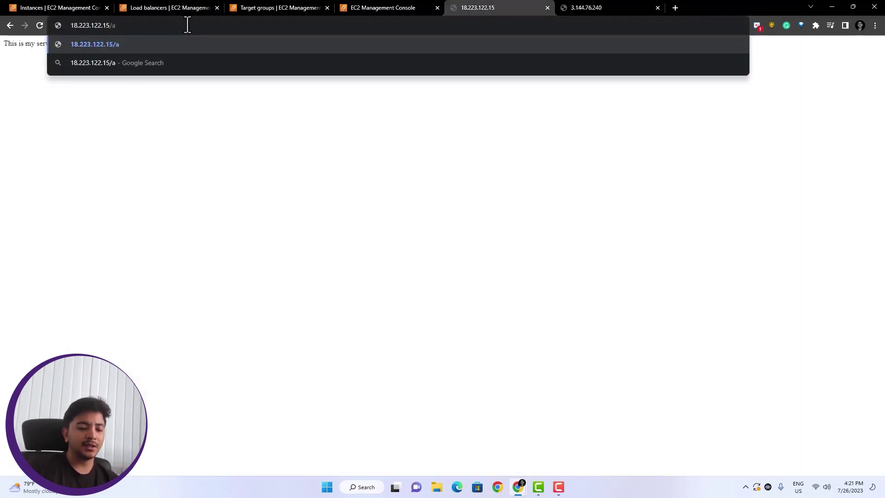
{"action": "key", "text": "BackSpace"}
{"action": "type", "text": "checkou"}
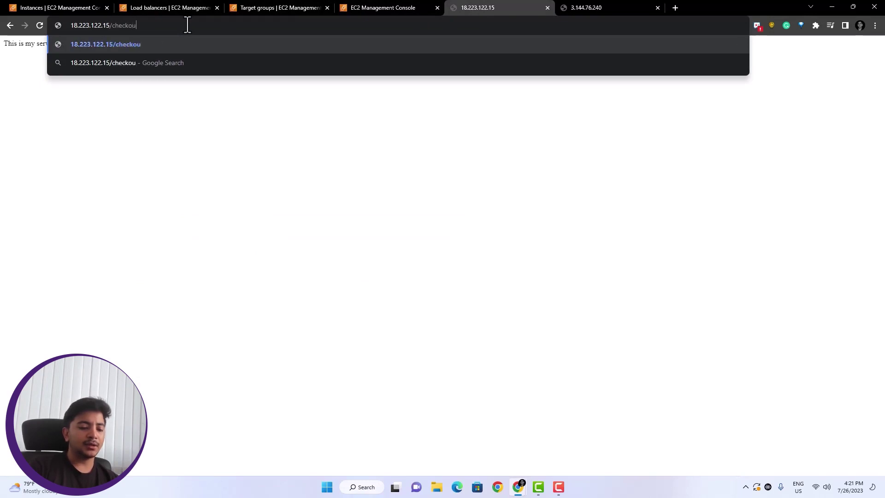
{"action": "type", "text": ".php"}
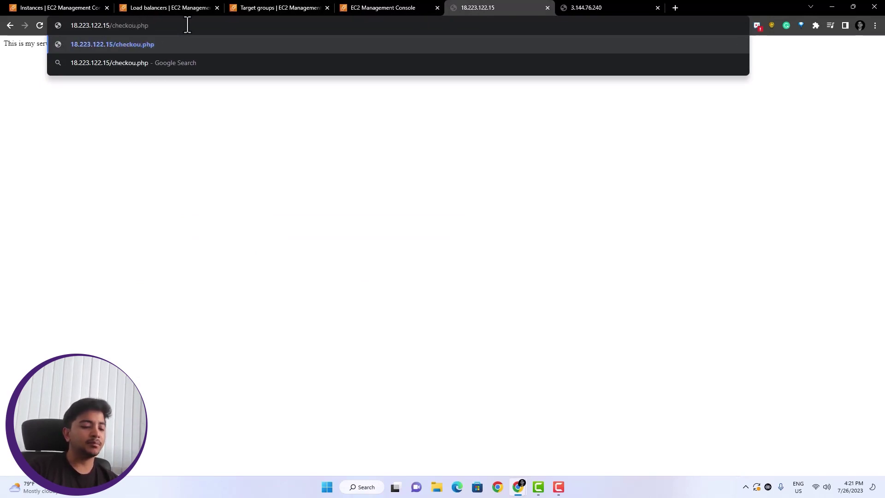
{"action": "left_click", "coordinate": [135, 26]}
{"action": "type", "text": "t"}
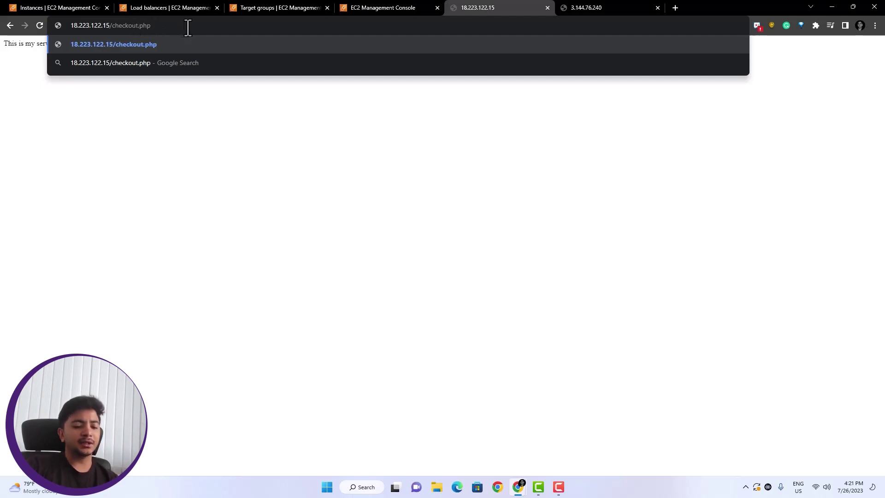
Return to the target group form, expand the advanced health check settings and examine the health check path and port options.
{"action": "left_click", "coordinate": [162, 6]}
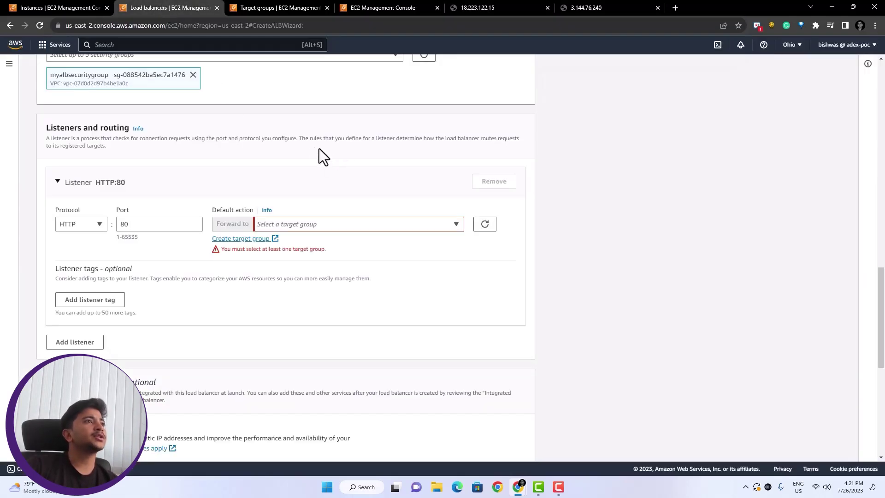
{"action": "left_click", "coordinate": [262, 7]}
{"action": "left_click", "coordinate": [198, 269]}
{"action": "scroll", "coordinate": [537, 248], "scroll_direction": "down", "scroll_amount": 4}
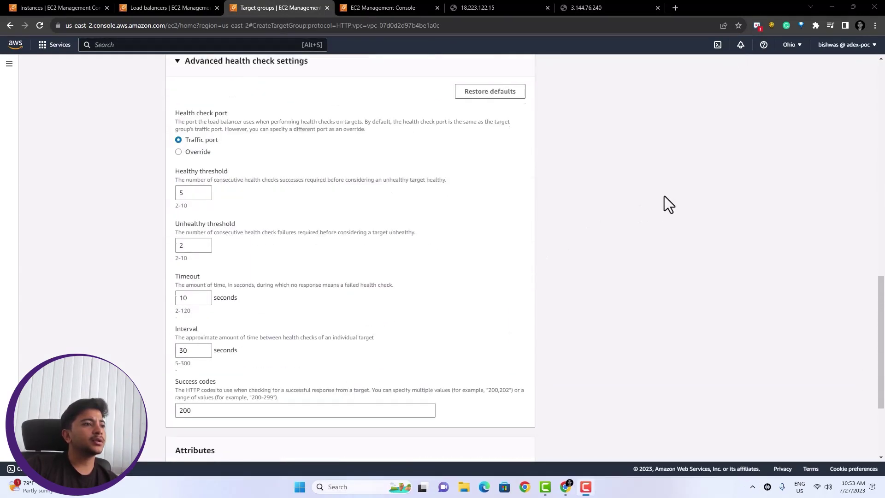
{"action": "scroll", "coordinate": [665, 195], "scroll_direction": "up", "scroll_amount": 3}
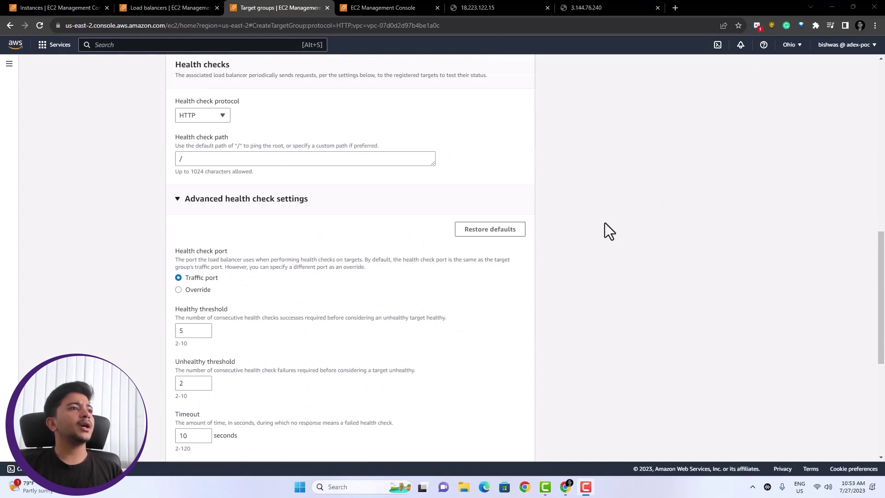
{"action": "scroll", "coordinate": [605, 224], "scroll_direction": "down", "scroll_amount": 3}
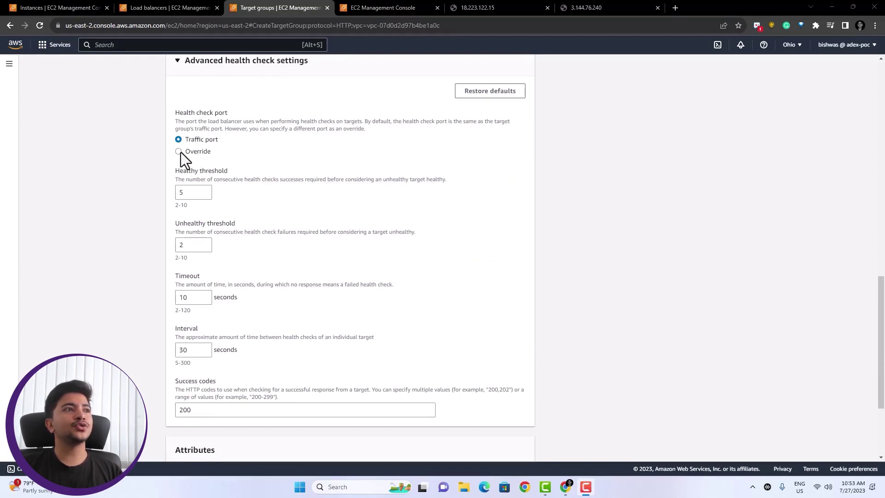
{"action": "scroll", "coordinate": [643, 210], "scroll_direction": "down", "scroll_amount": 1}
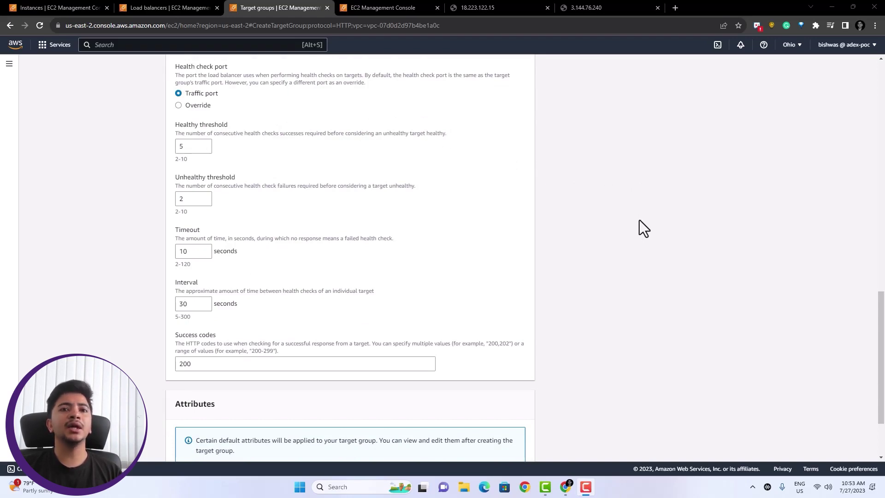
Examine the health check's healthy and unhealthy thresholds, timeout, interval and success codes, including the example code formats.
{"action": "scroll", "coordinate": [640, 221], "scroll_direction": "down", "scroll_amount": 1}
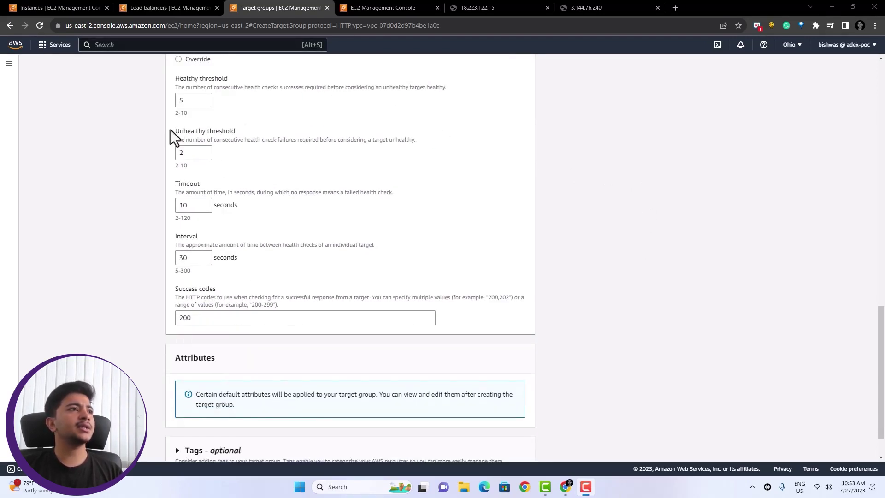
{"action": "left_click_drag", "start_coordinate": [172, 131], "coordinate": [233, 133]}
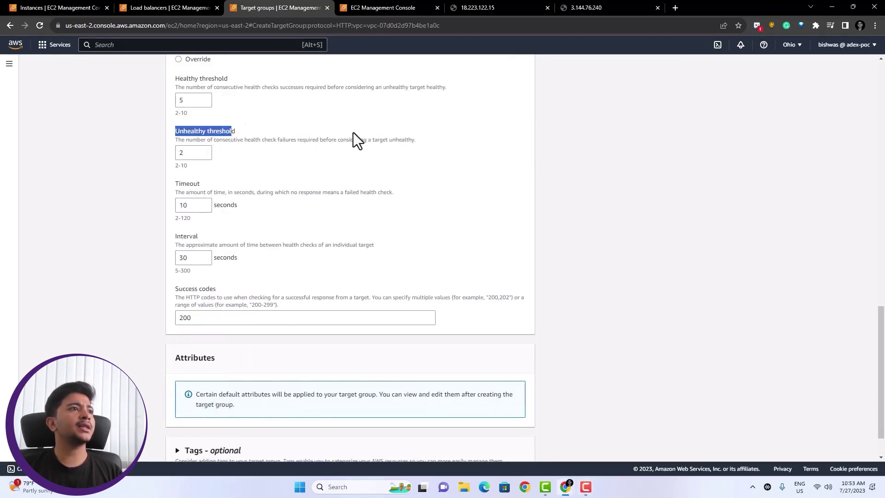
{"action": "left_click", "coordinate": [518, 162]}
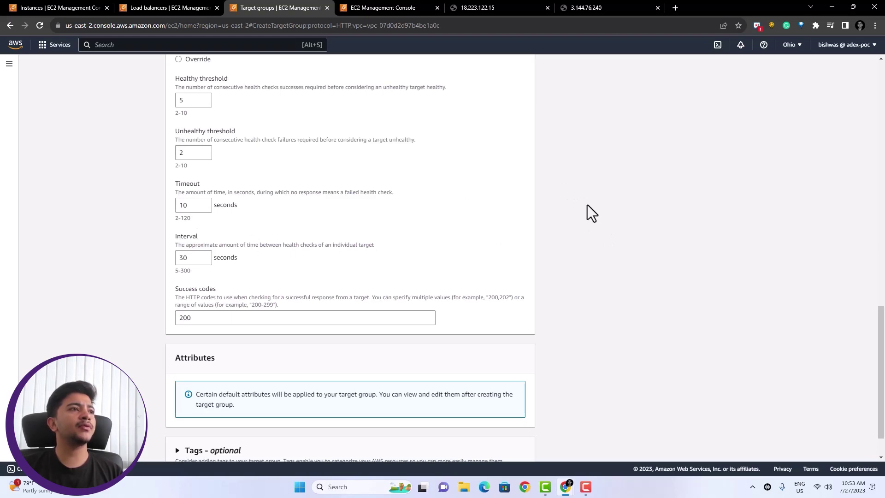
{"action": "scroll", "coordinate": [588, 205], "scroll_direction": "down", "scroll_amount": 1}
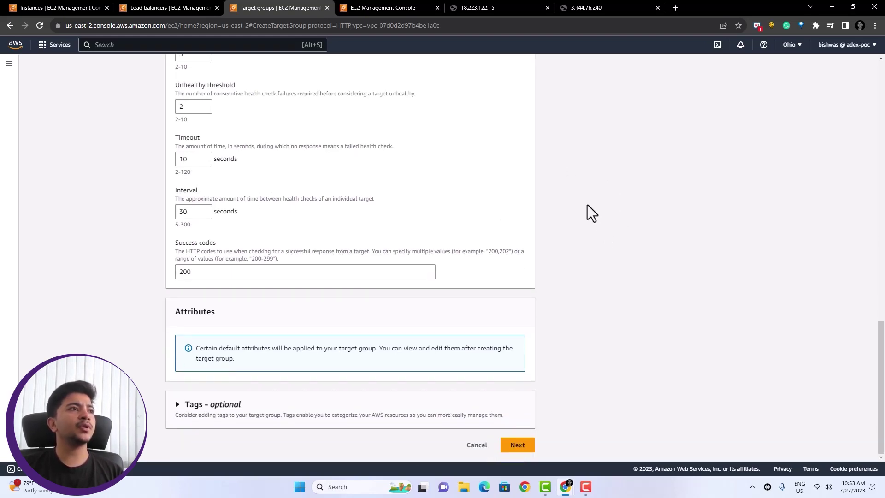
{"action": "scroll", "coordinate": [587, 205], "scroll_direction": "up", "scroll_amount": 2}
{"action": "scroll", "coordinate": [591, 213], "scroll_direction": "down", "scroll_amount": 1}
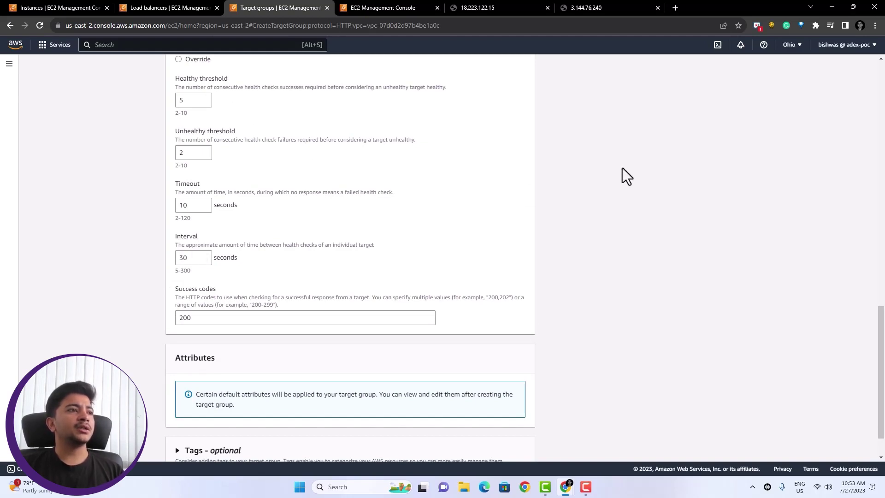
{"action": "scroll", "coordinate": [560, 238], "scroll_direction": "down", "scroll_amount": 1}
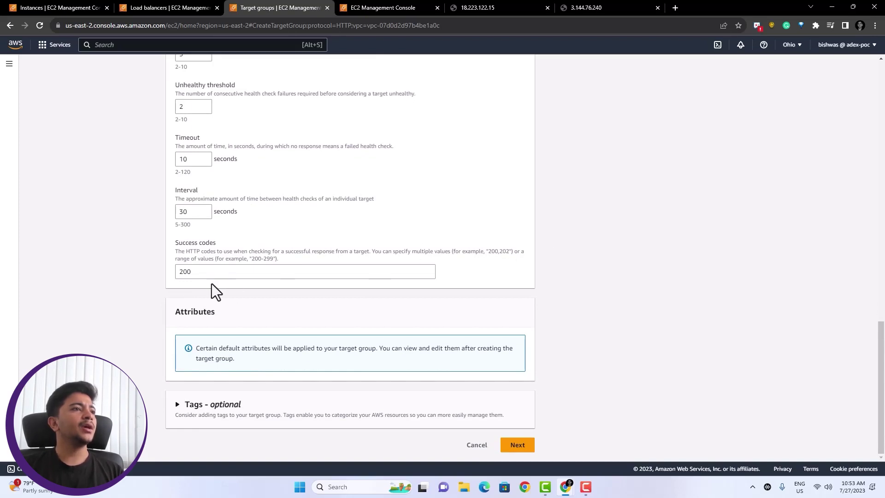
{"action": "left_click", "coordinate": [195, 275]}
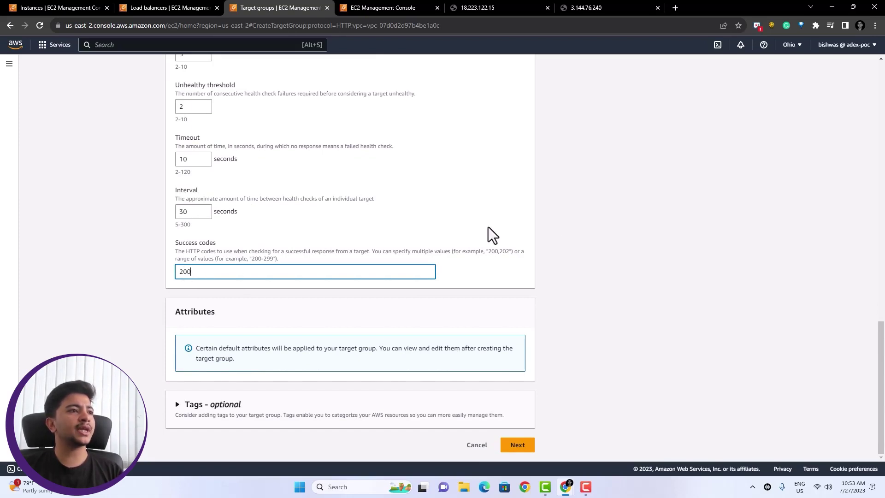
{"action": "left_click", "coordinate": [488, 254]}
{"action": "left_click_drag", "start_coordinate": [489, 254], "coordinate": [509, 254]}
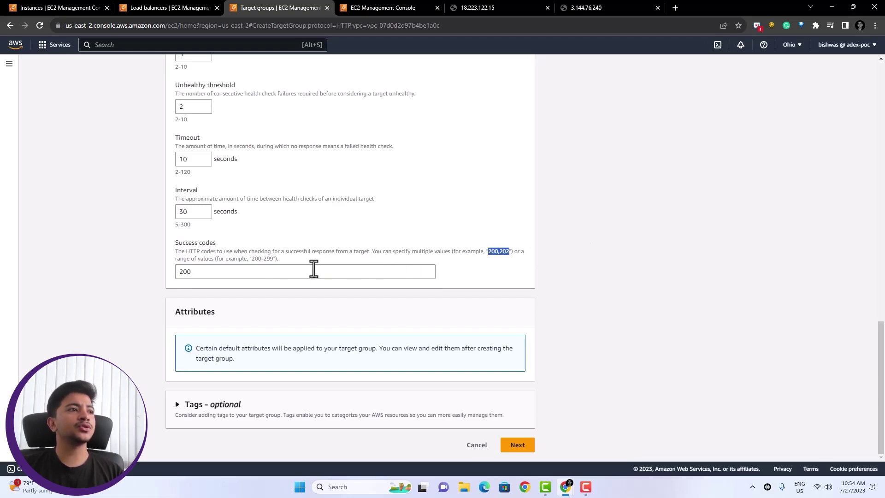
{"action": "left_click_drag", "start_coordinate": [251, 259], "coordinate": [272, 262]}
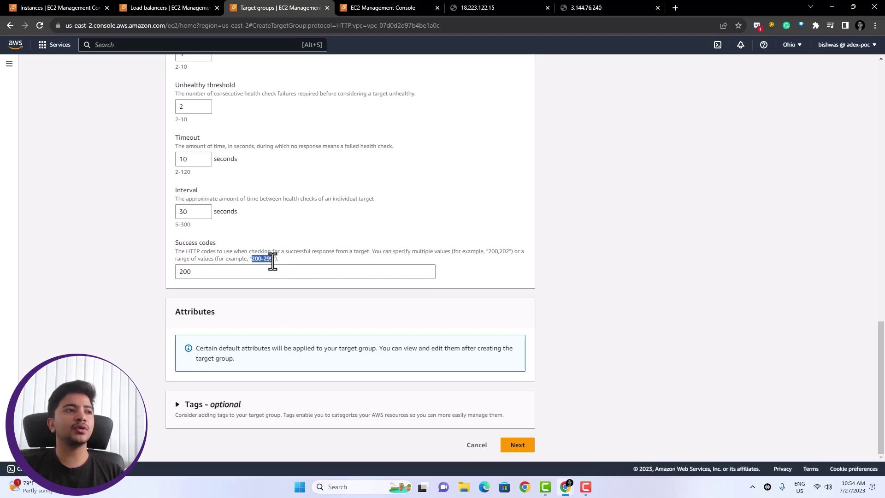
{"action": "left_click", "coordinate": [198, 274]}
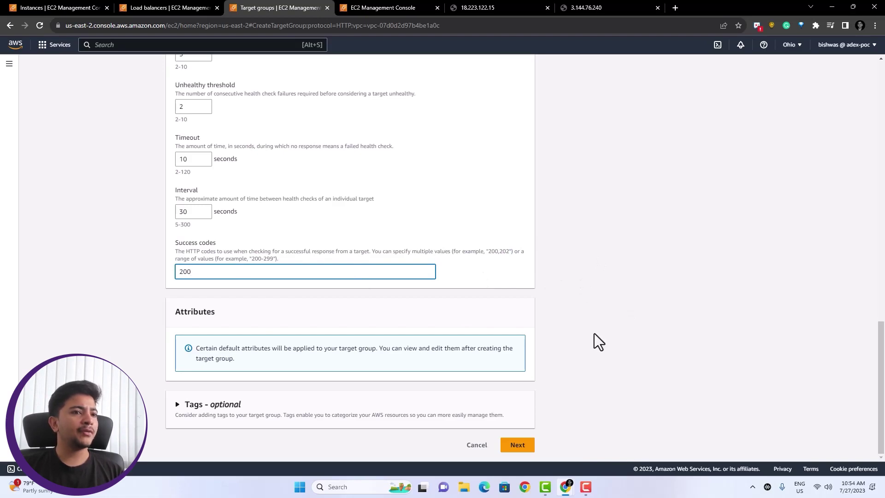
Register server01 and server02 as pending targets on port 80 and create the target group.
{"action": "left_click", "coordinate": [517, 445]}
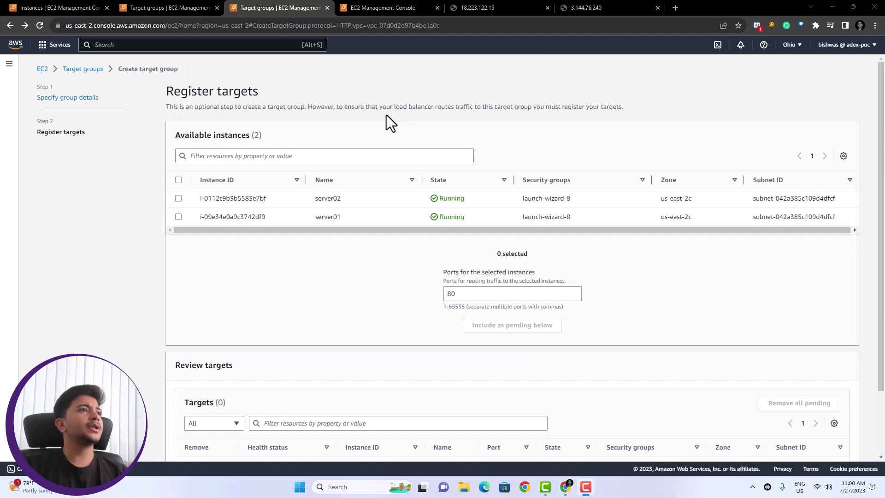
{"action": "left_click", "coordinate": [177, 181]}
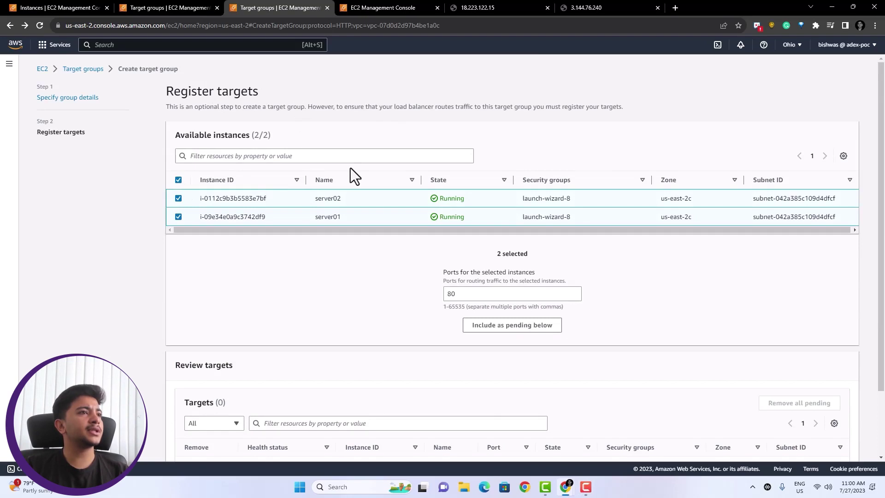
{"action": "scroll", "coordinate": [350, 167], "scroll_direction": "down", "scroll_amount": 1}
{"action": "double_click", "coordinate": [317, 153]}
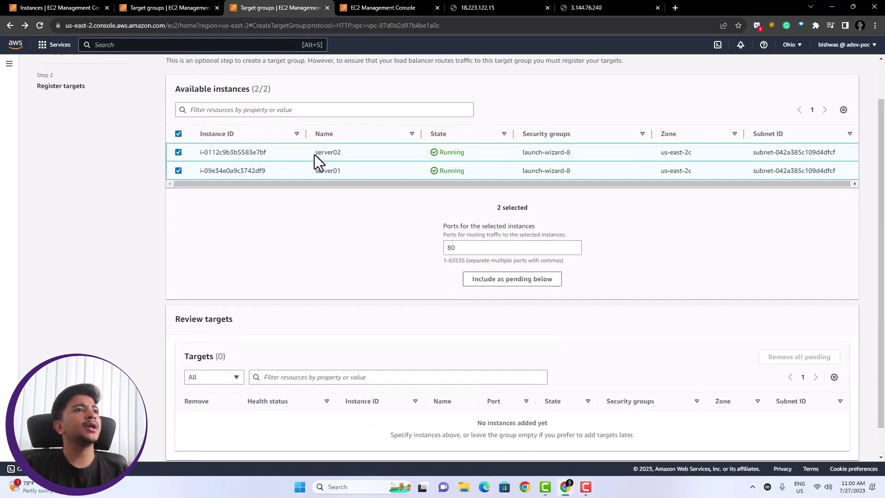
{"action": "left_click", "coordinate": [332, 154]}
{"action": "left_click", "coordinate": [489, 279]}
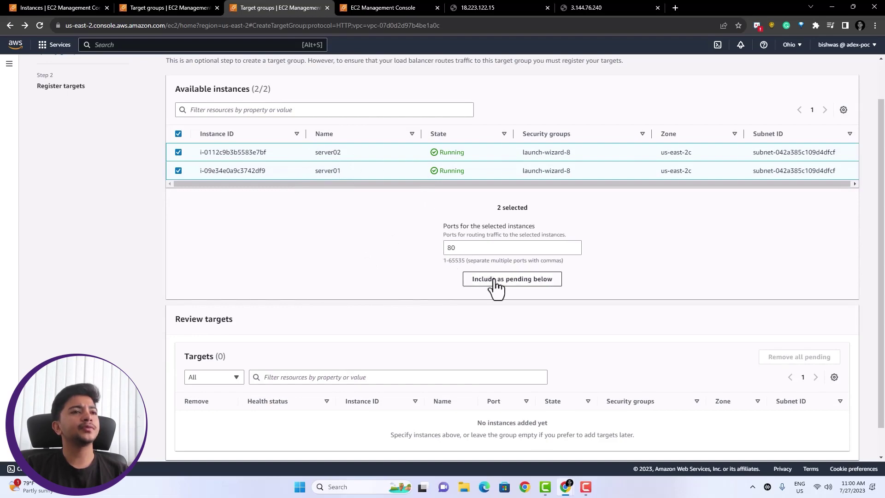
{"action": "scroll", "coordinate": [402, 295], "scroll_direction": "down", "scroll_amount": 1}
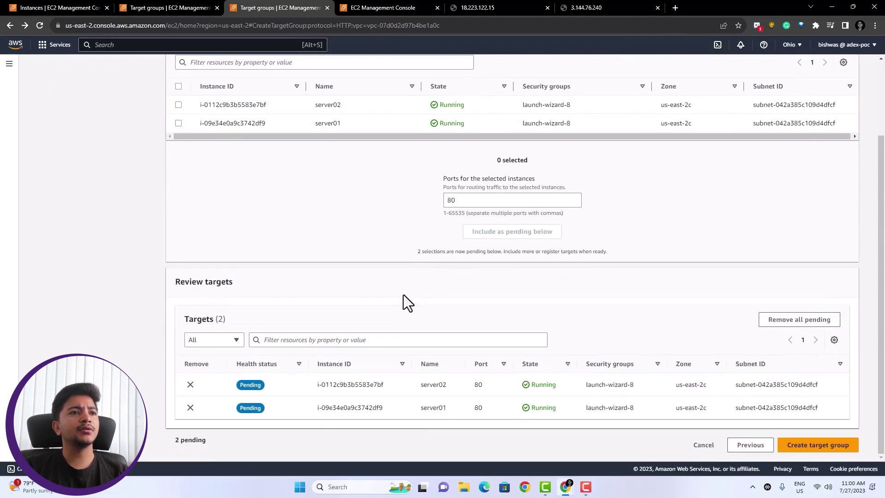
{"action": "left_click", "coordinate": [802, 444]}
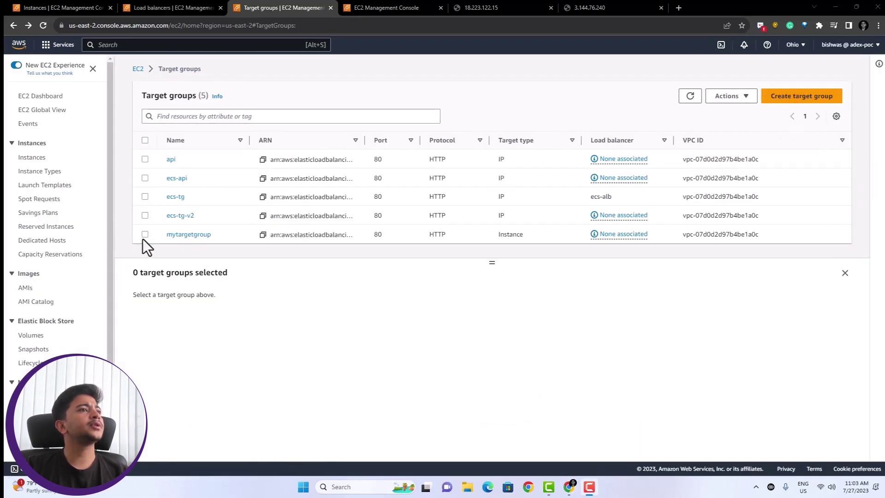
Return to the load balancer form and set the HTTP:80 listener's default action to forward to mytargetgroup.
{"action": "left_click", "coordinate": [146, 235]}
{"action": "left_click", "coordinate": [146, 235]}
{"action": "left_click", "coordinate": [155, 9]}
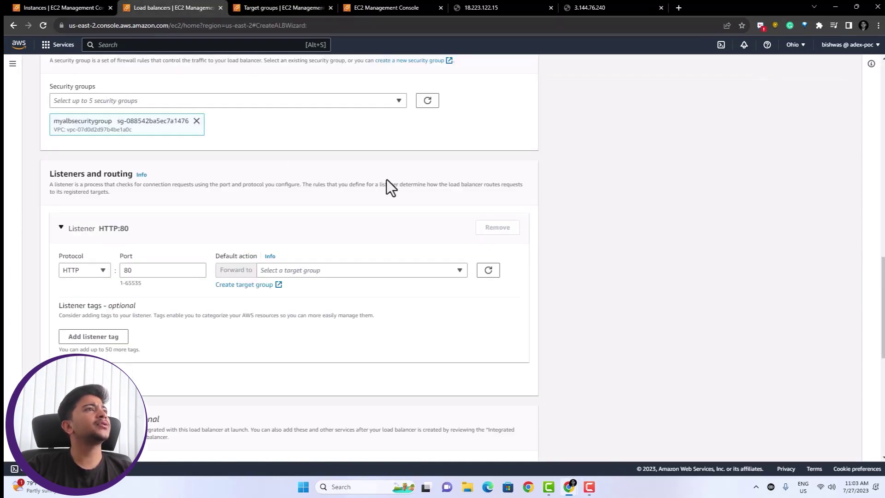
{"action": "left_click", "coordinate": [340, 271]}
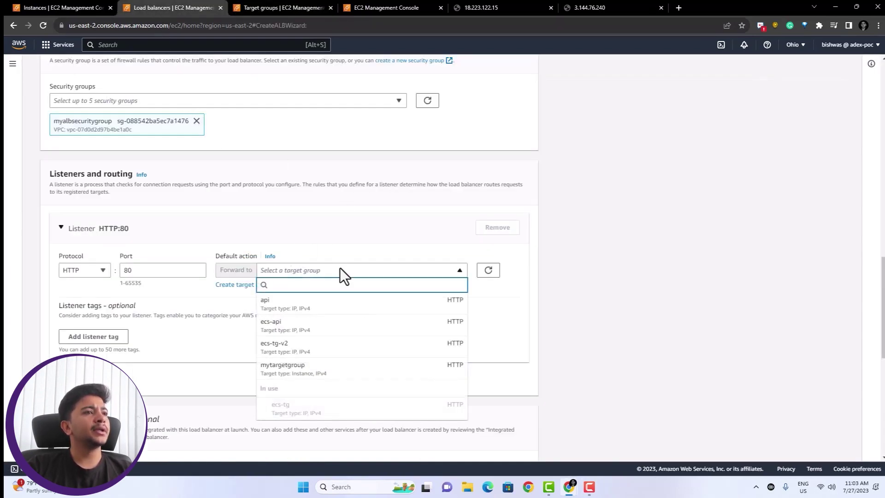
{"action": "left_click", "coordinate": [326, 368]}
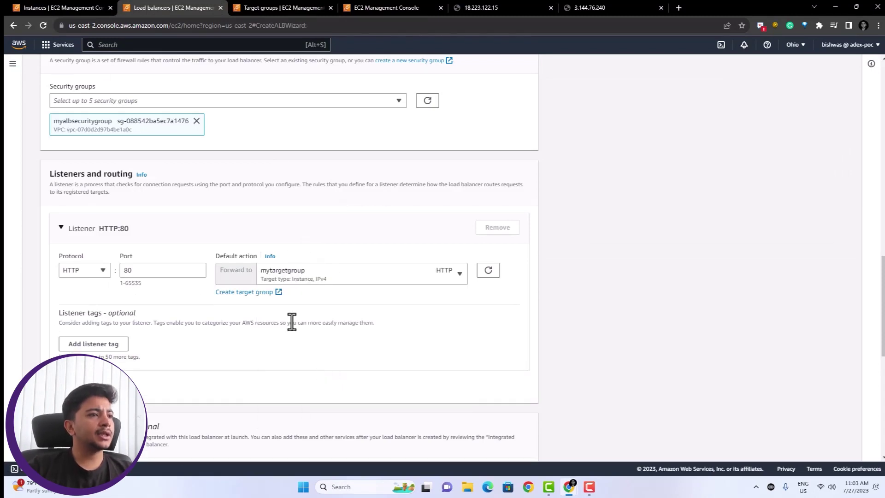
Review the summary, create the load balancer and view myalb in the load balancer list to check its state.
{"action": "scroll", "coordinate": [291, 324], "scroll_direction": "down", "scroll_amount": 7}
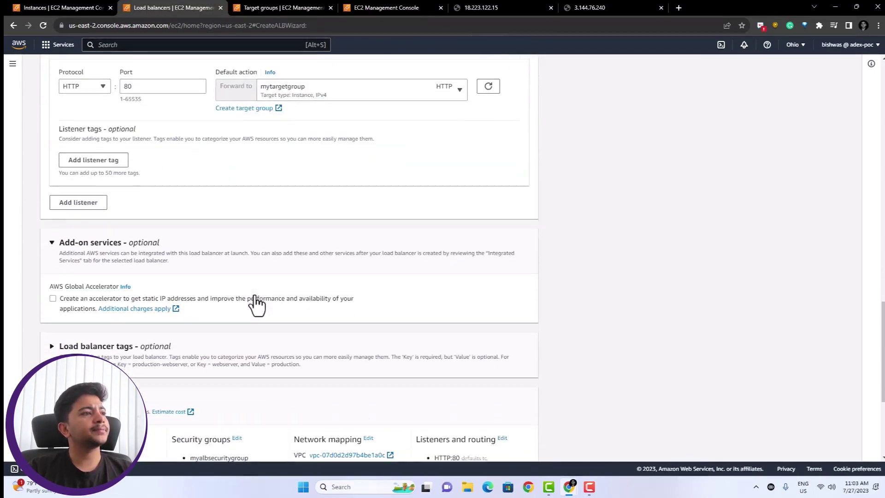
{"action": "scroll", "coordinate": [256, 304], "scroll_direction": "down", "scroll_amount": 2}
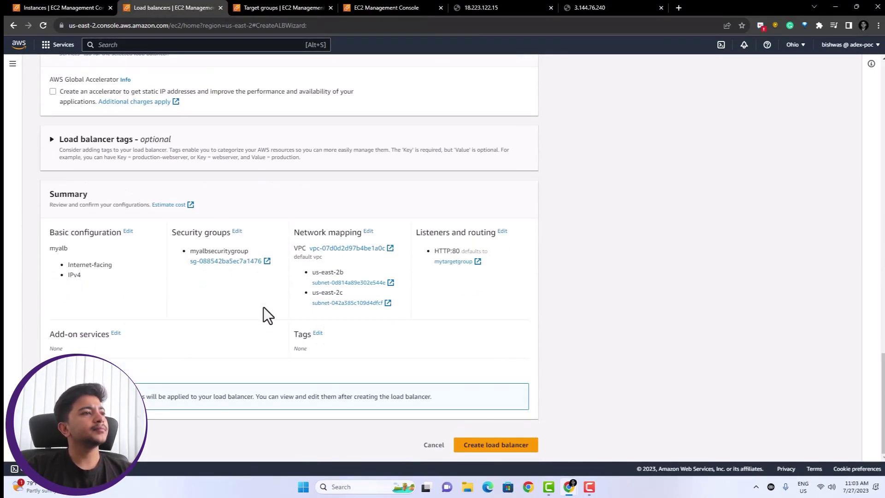
{"action": "left_click", "coordinate": [482, 443]}
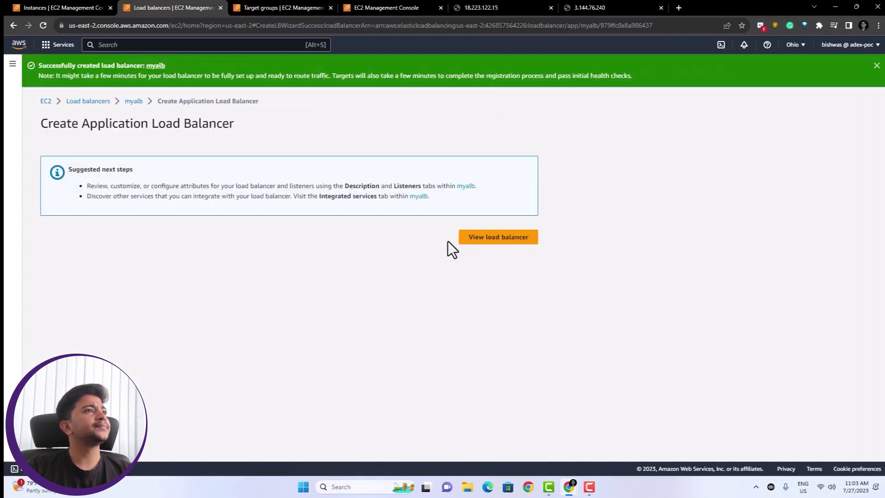
{"action": "left_click", "coordinate": [480, 241]}
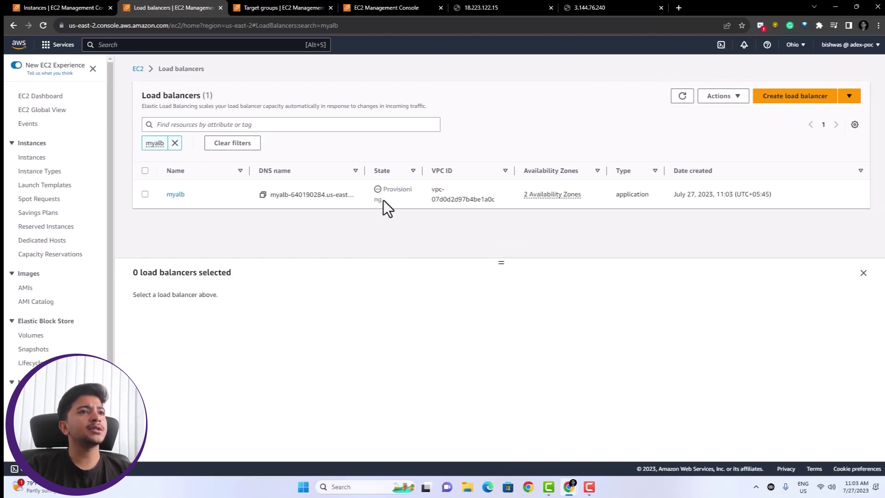
{"action": "left_click_drag", "start_coordinate": [383, 201], "coordinate": [375, 189]}
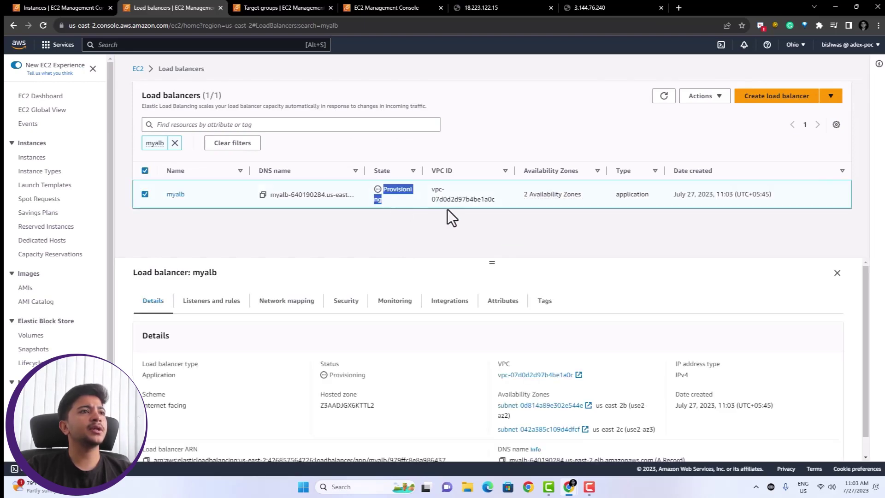
{"action": "left_click", "coordinate": [413, 237]}
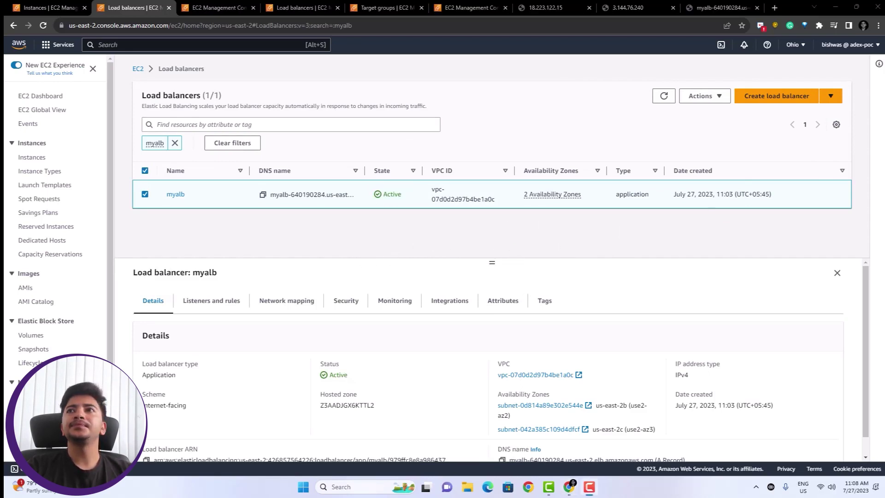
Close the extra tab with the load balancer's page, check myalb's state and copy its DNS name.
{"action": "left_click", "coordinate": [757, 8]}
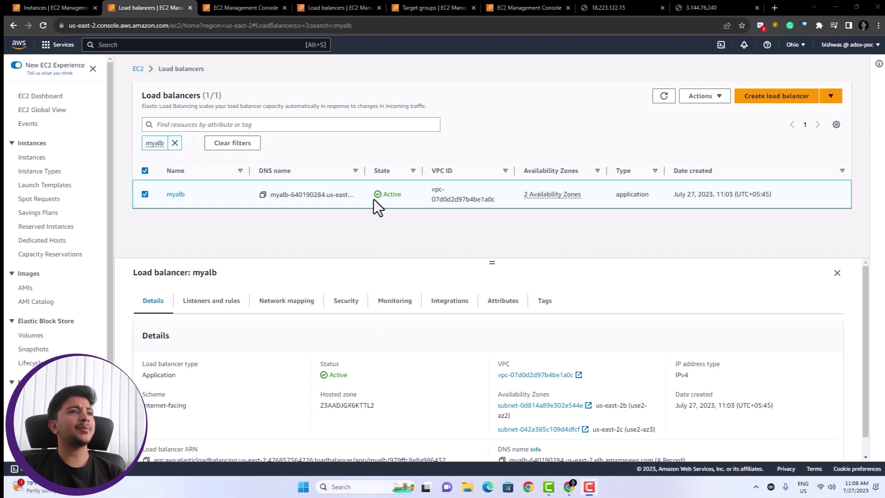
{"action": "left_click_drag", "start_coordinate": [413, 194], "coordinate": [385, 194]}
{"action": "left_click", "coordinate": [254, 230]}
{"action": "left_click", "coordinate": [262, 194]}
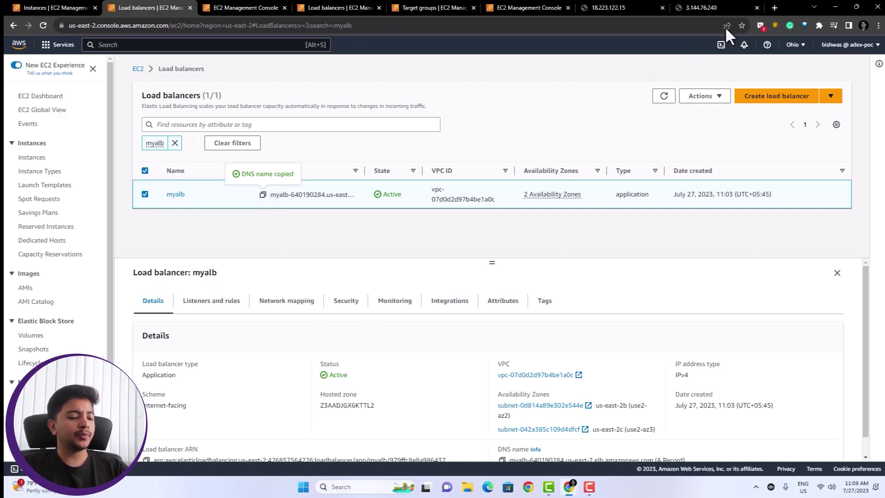
Load the copied DNS name in a new browser tab and reload it twice to test the traffic distribution.
{"action": "left_click", "coordinate": [774, 7]}
{"action": "key", "text": "ctrl+v"}
{"action": "key", "text": "Return"}
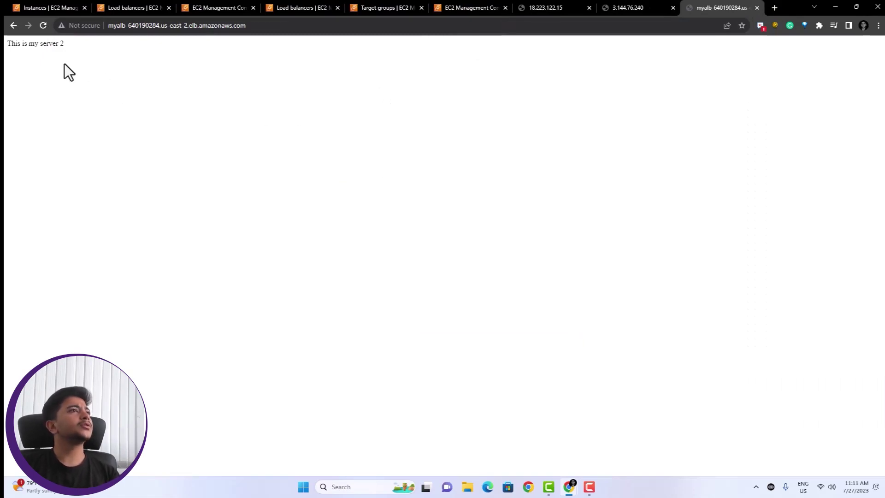
{"action": "left_click", "coordinate": [45, 27]}
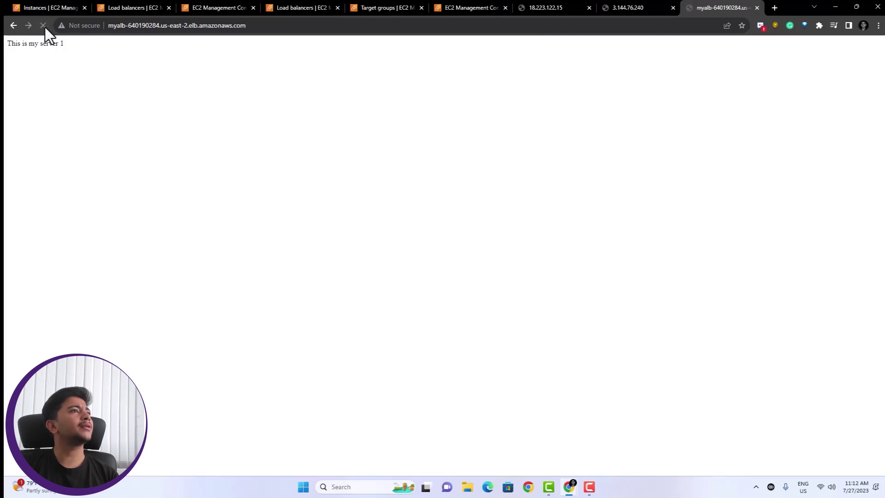
{"action": "left_click", "coordinate": [44, 25]}
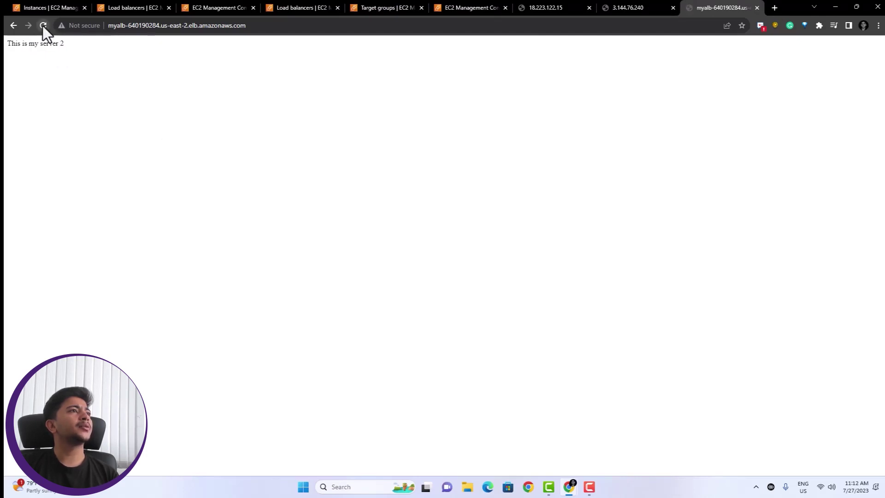
Reload the load-balanced page once more, return to the load balancer list and review myalb's listeners and rules, including its own page.
{"action": "left_click", "coordinate": [43, 26]}
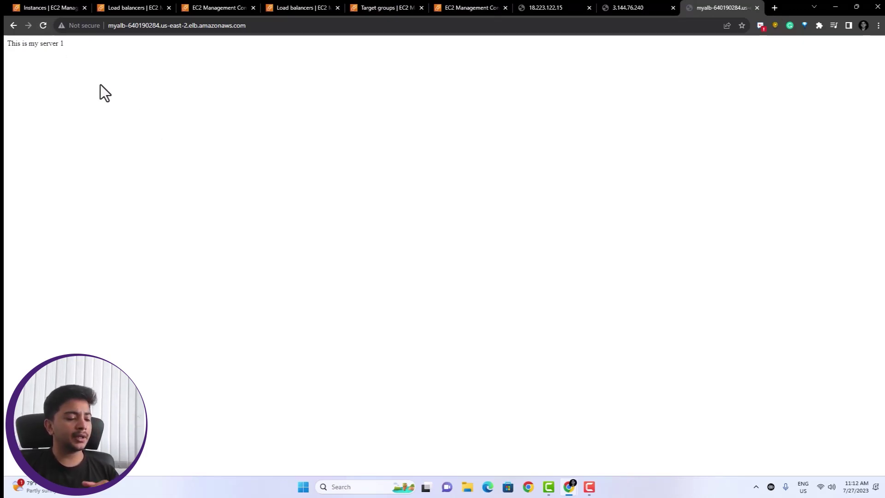
{"action": "left_click", "coordinate": [49, 7]}
{"action": "left_click", "coordinate": [116, 8]}
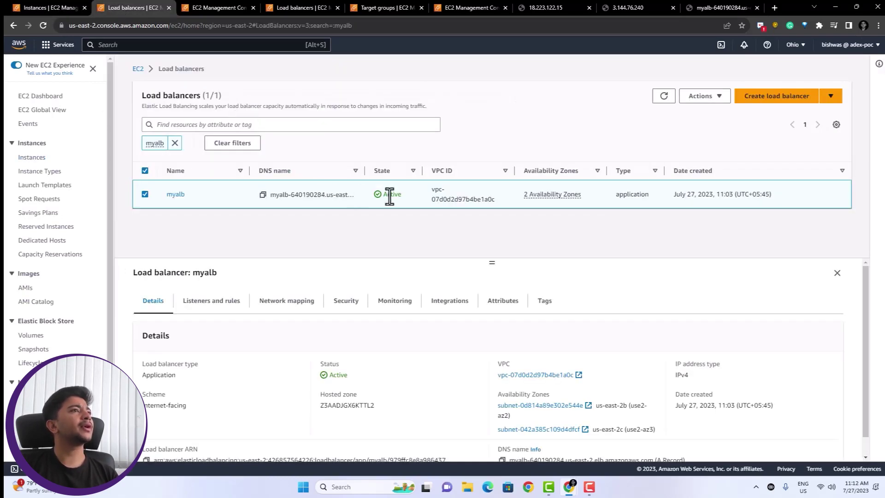
{"action": "left_click", "coordinate": [226, 308]}
{"action": "left_click_drag", "start_coordinate": [500, 259], "coordinate": [500, 242]}
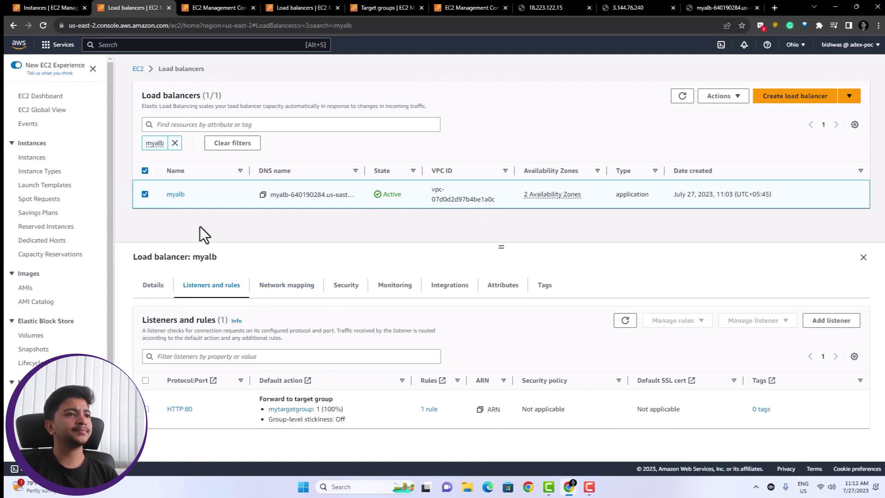
{"action": "left_click", "coordinate": [176, 195]}
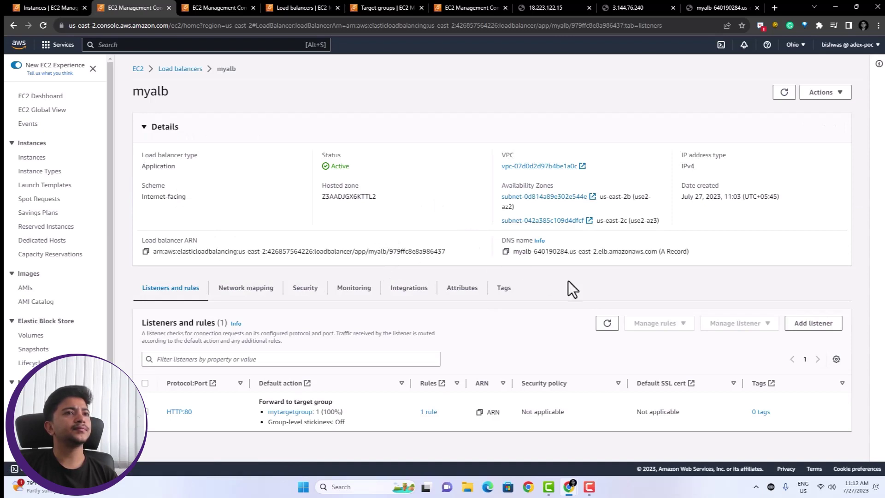
Go back to the target groups and check the health of the registered targets in mytargetgroup.
{"action": "key", "text": "alt+Left"}
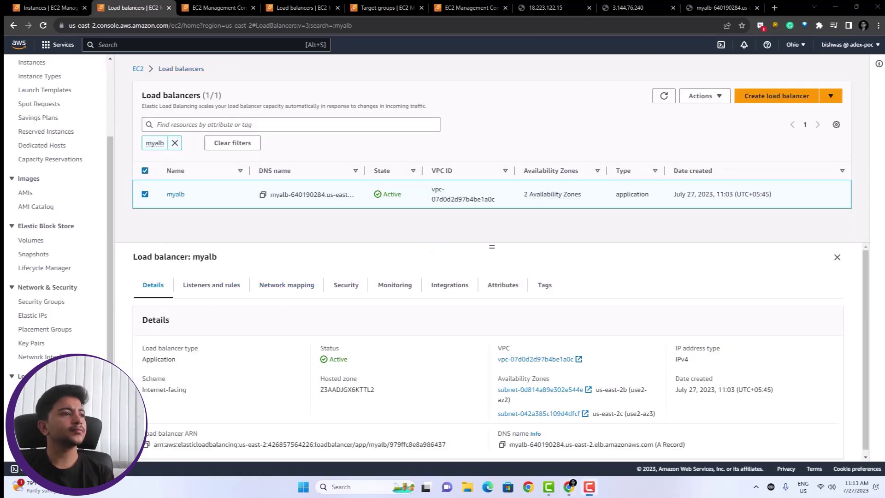
{"action": "key", "text": "alt+Left"}
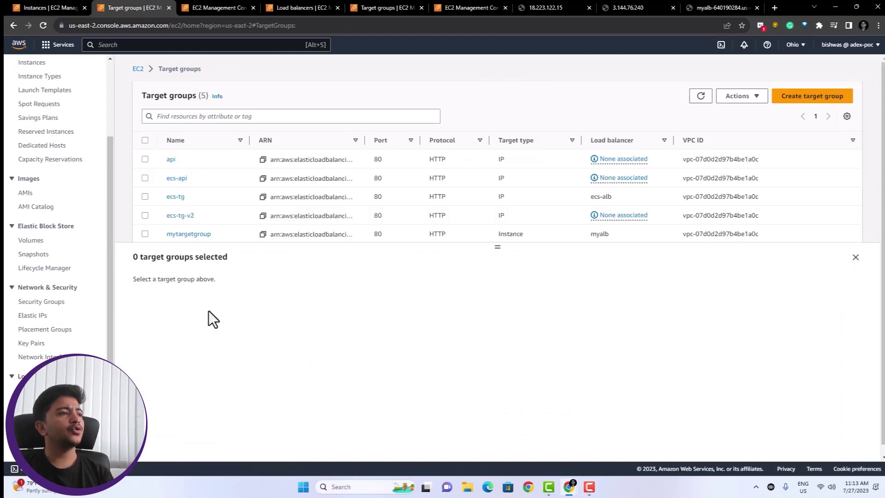
{"action": "left_click", "coordinate": [183, 234]}
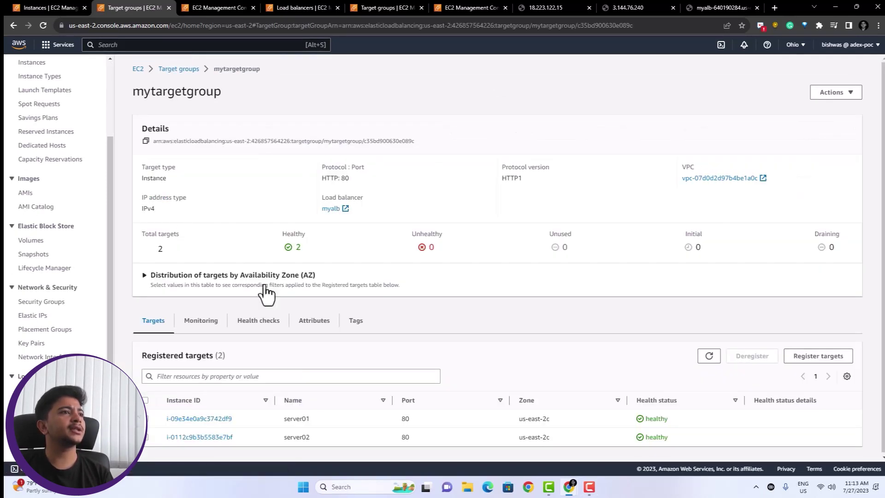
{"action": "double_click", "coordinate": [297, 246]}
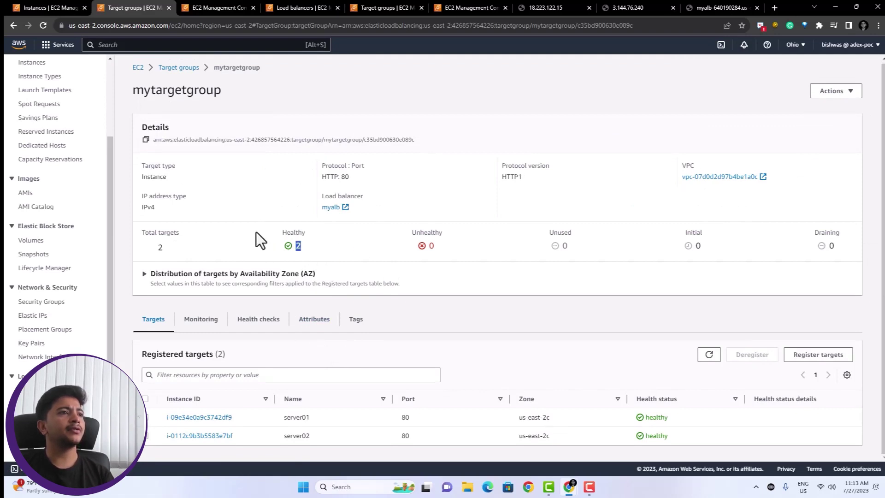
{"action": "left_click", "coordinate": [253, 189]}
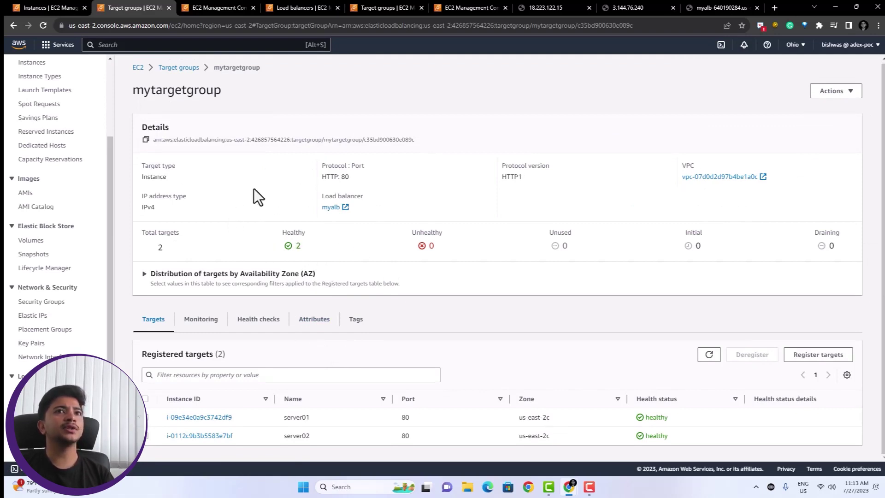
{"action": "left_click", "coordinate": [429, 268]}
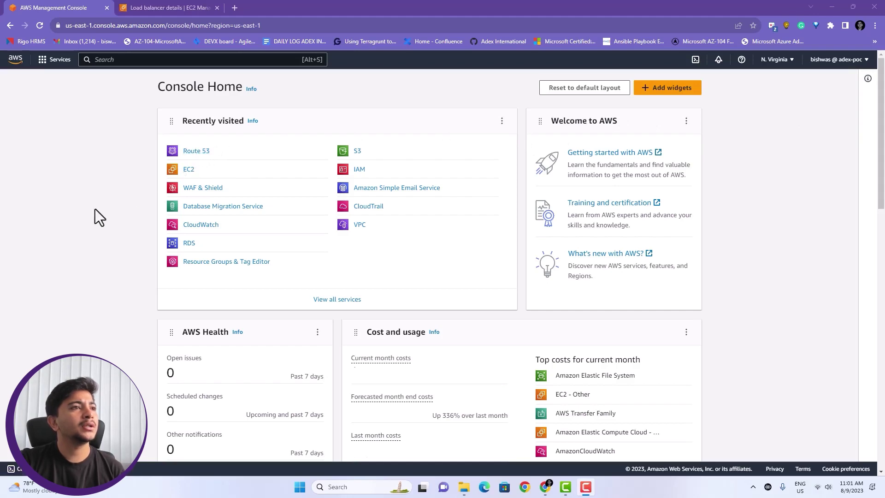
Open the aawajai.com hosted zone in Route 53 and start a new record.
{"action": "left_click", "coordinate": [191, 152]}
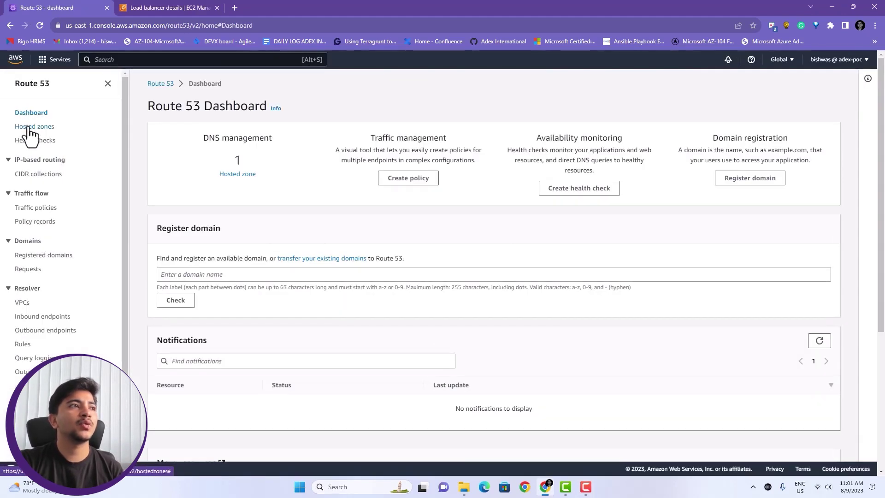
{"action": "left_click", "coordinate": [244, 173]}
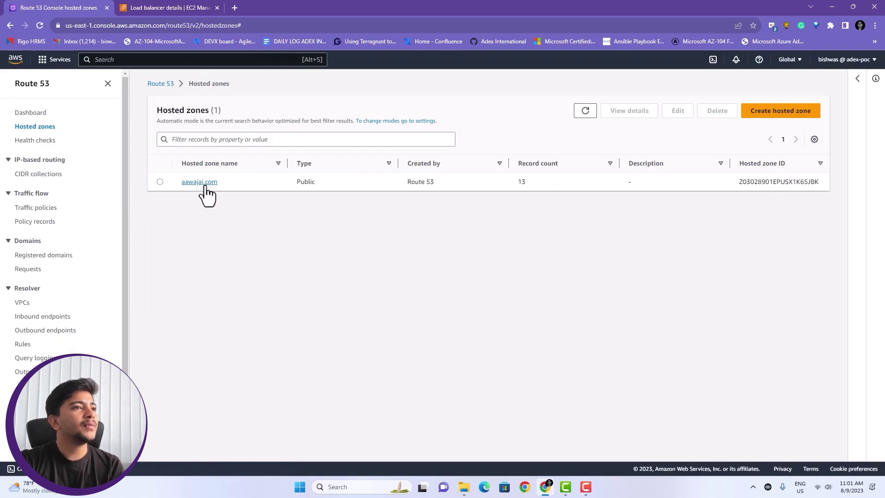
{"action": "left_click", "coordinate": [199, 182]}
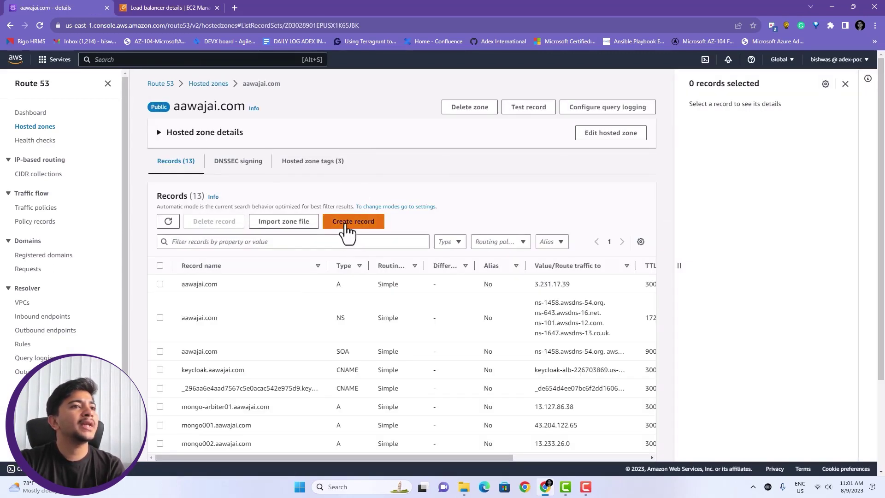
{"action": "left_click", "coordinate": [348, 224]}
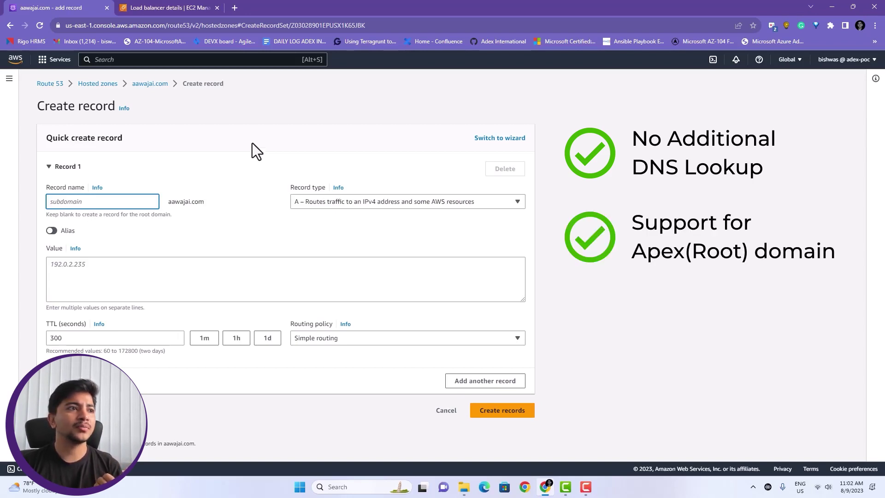
Name the record alb under aawajai.com and make it an alias.
{"action": "left_click_drag", "start_coordinate": [217, 202], "coordinate": [160, 202]}
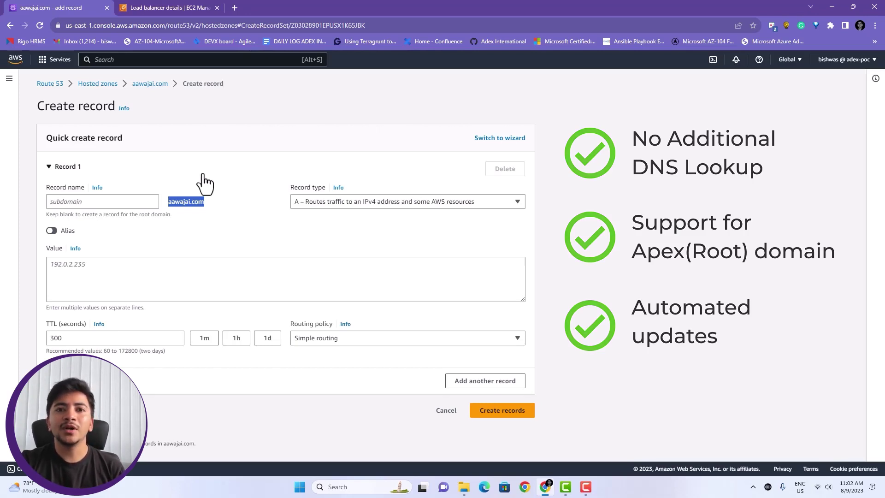
{"action": "left_click", "coordinate": [66, 203]}
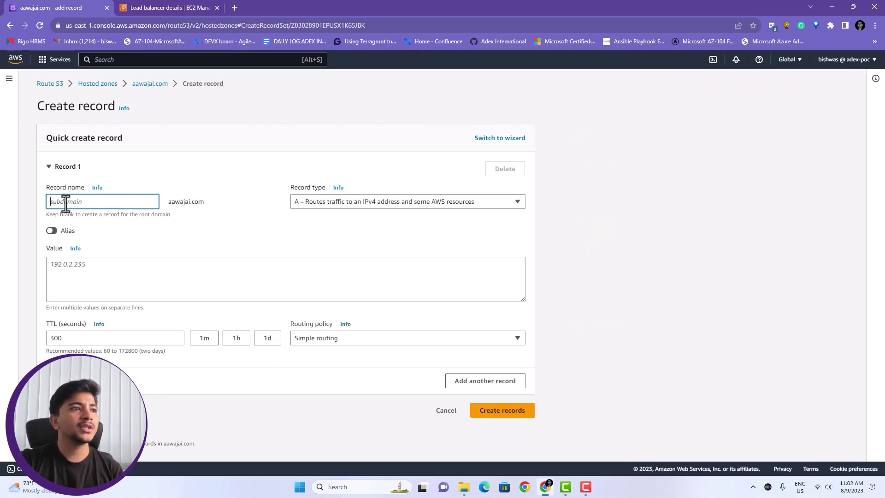
{"action": "type", "text": "alb"}
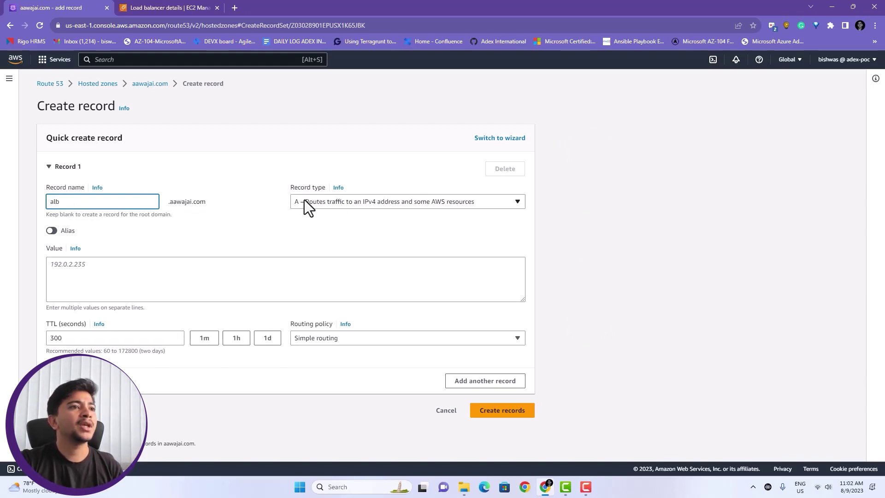
{"action": "left_click", "coordinate": [51, 230]}
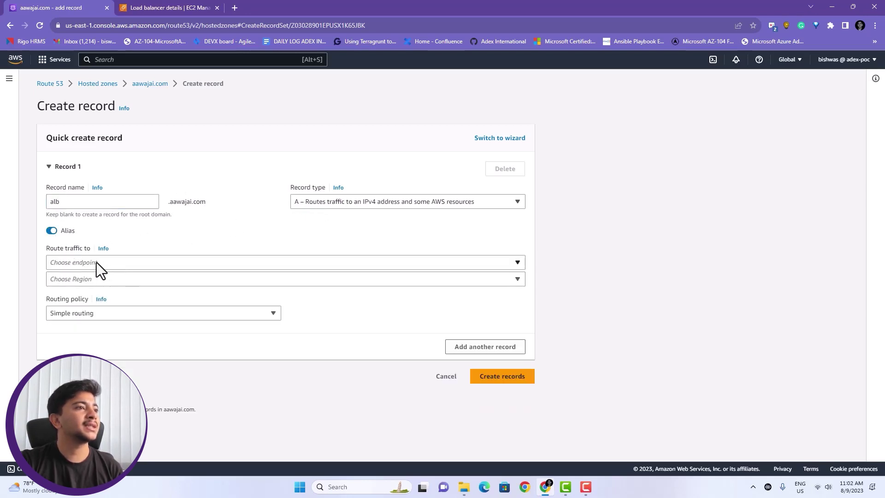
Route the alias to an Application and Classic Load Balancer in the US East (N. Virginia) region.
{"action": "left_click", "coordinate": [82, 262]}
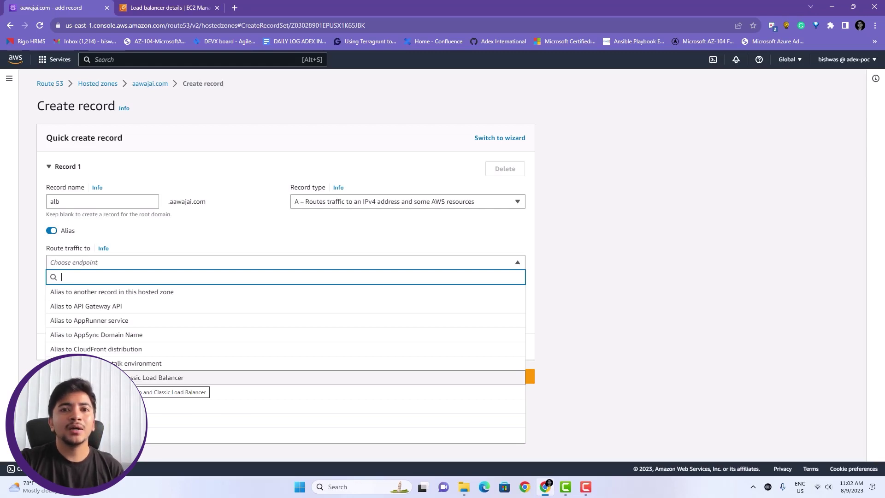
{"action": "left_click", "coordinate": [115, 377]}
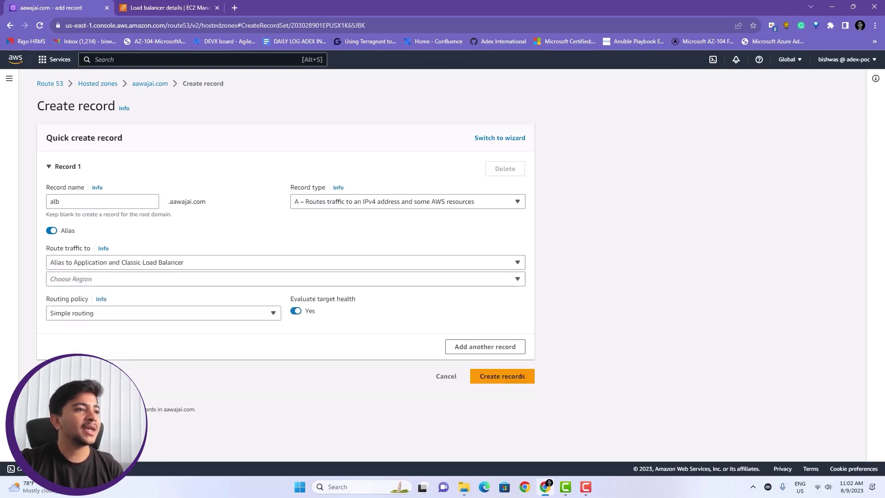
{"action": "left_click", "coordinate": [89, 283]}
{"action": "type", "text": "us"}
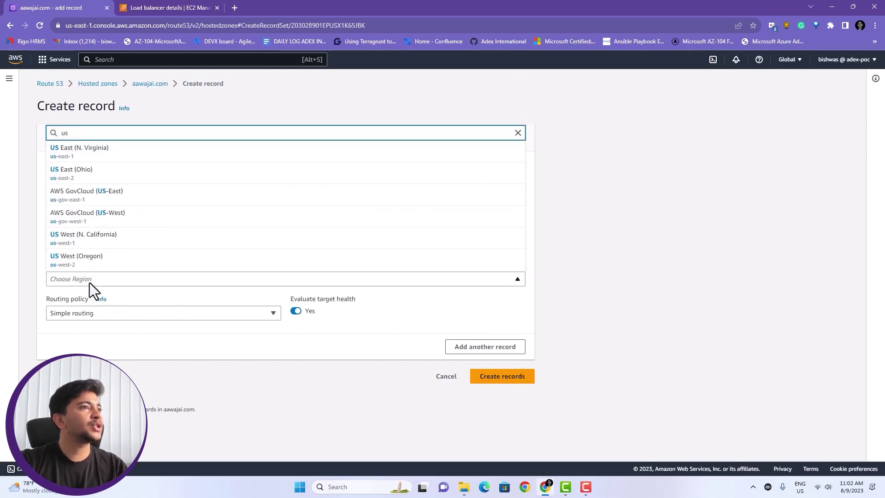
{"action": "type", "text": "-"}
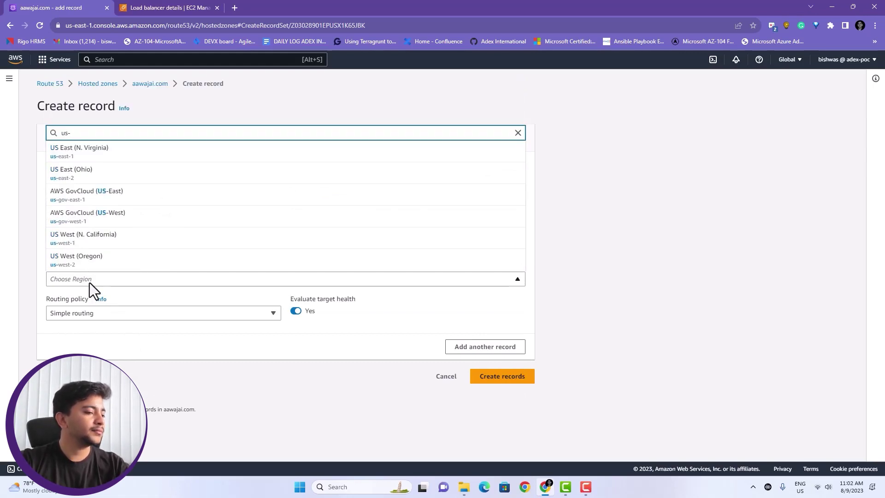
{"action": "left_click", "coordinate": [76, 153]}
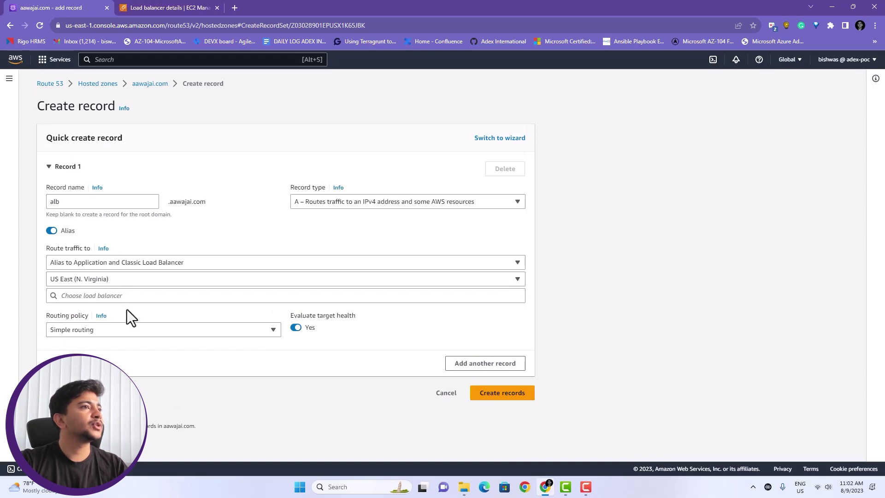
Copy myalb's DNS name from its details page, choose dualstack.myalb-280347918.us-east-1.elb.amazonaws.com as the alias target and create the record.
{"action": "left_click", "coordinate": [115, 295]}
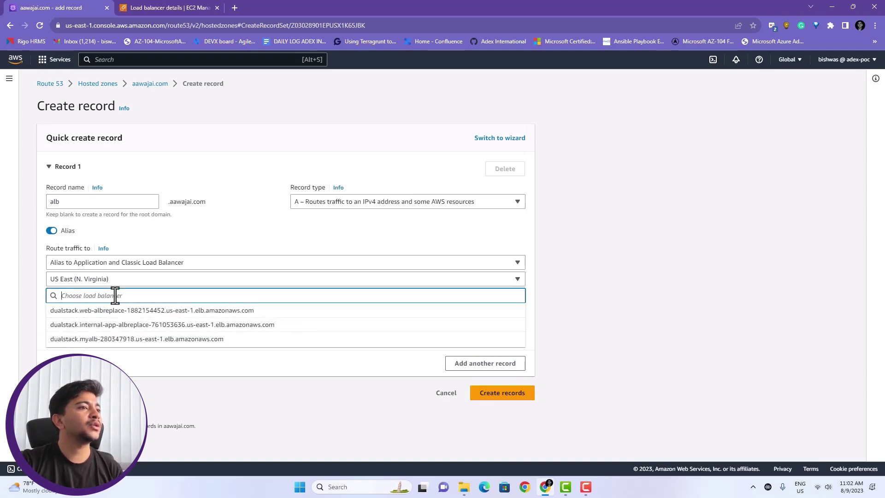
{"action": "left_click", "coordinate": [155, 6]}
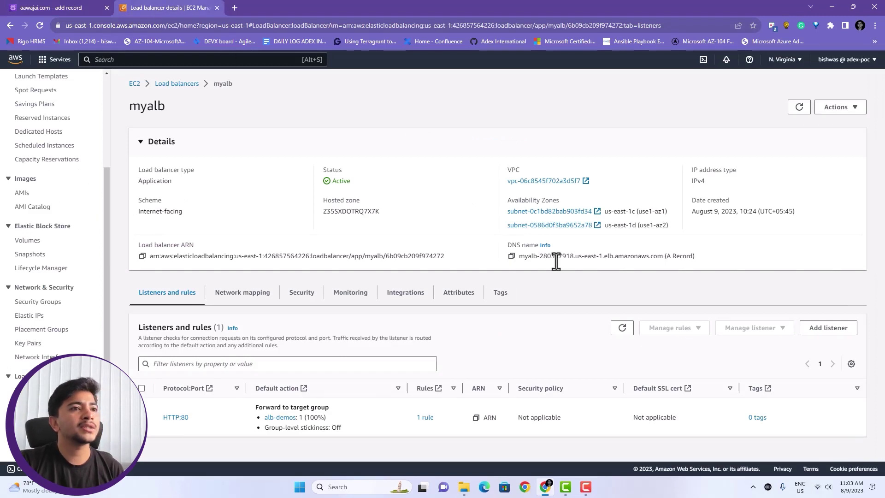
{"action": "left_click", "coordinate": [511, 256]}
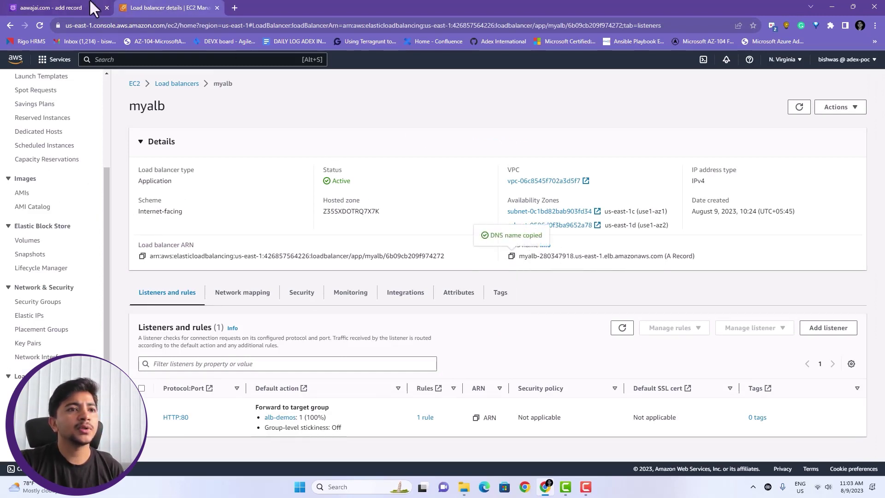
{"action": "left_click", "coordinate": [102, 8]}
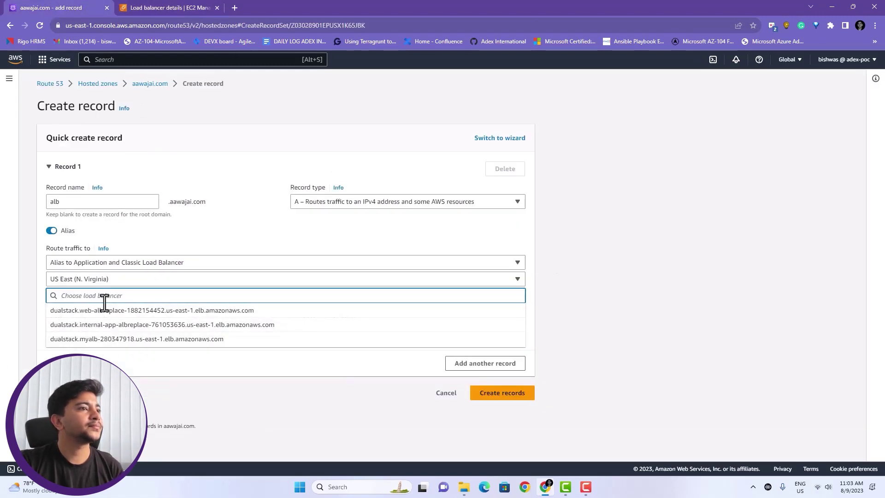
{"action": "key", "text": "ctrl+v"}
{"action": "left_click", "coordinate": [109, 332]}
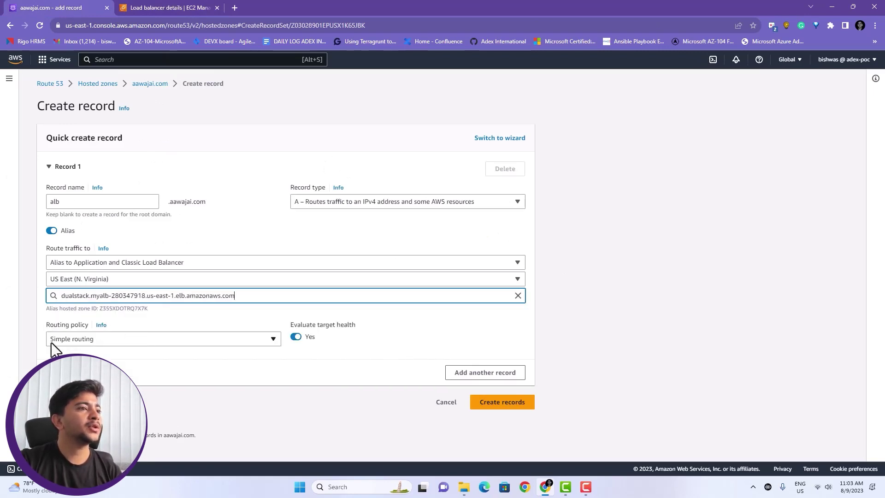
{"action": "left_click", "coordinate": [501, 406]}
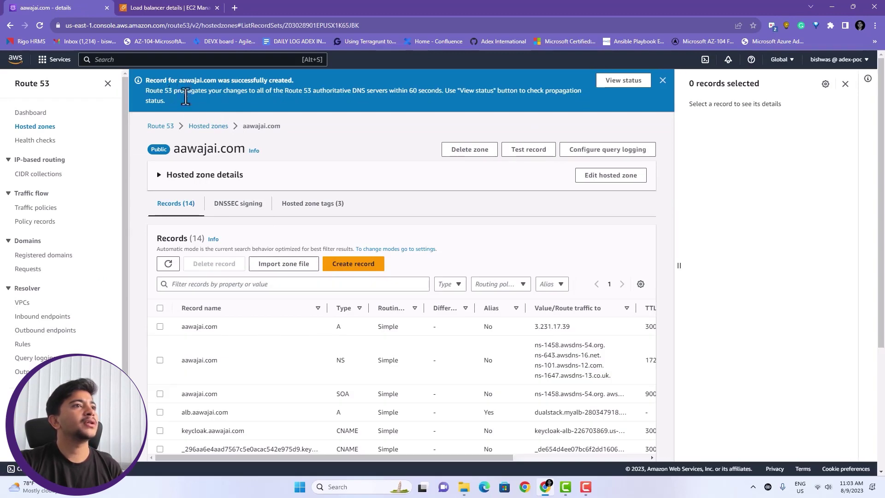
Copy the record name alb.aawajai.com, load it in a new browser tab and reload it twice to test the traffic distribution.
{"action": "scroll", "coordinate": [363, 332], "scroll_direction": "down", "scroll_amount": 3}
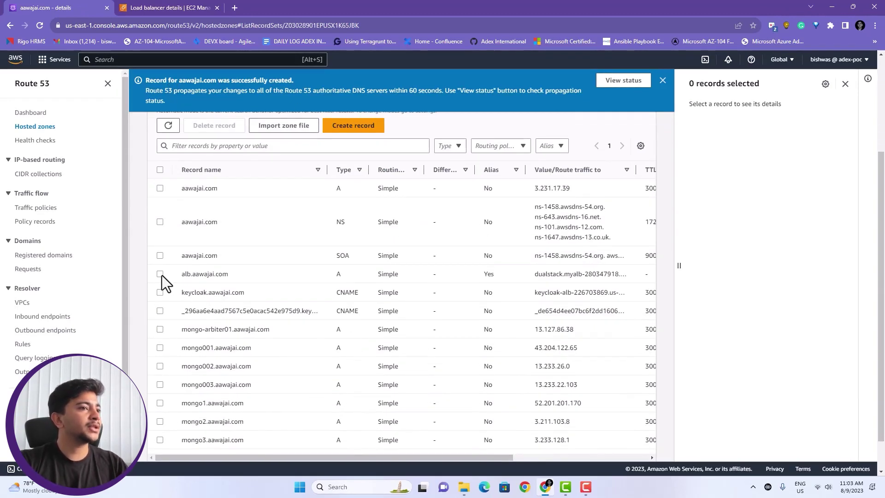
{"action": "left_click_drag", "start_coordinate": [230, 275], "coordinate": [181, 275]}
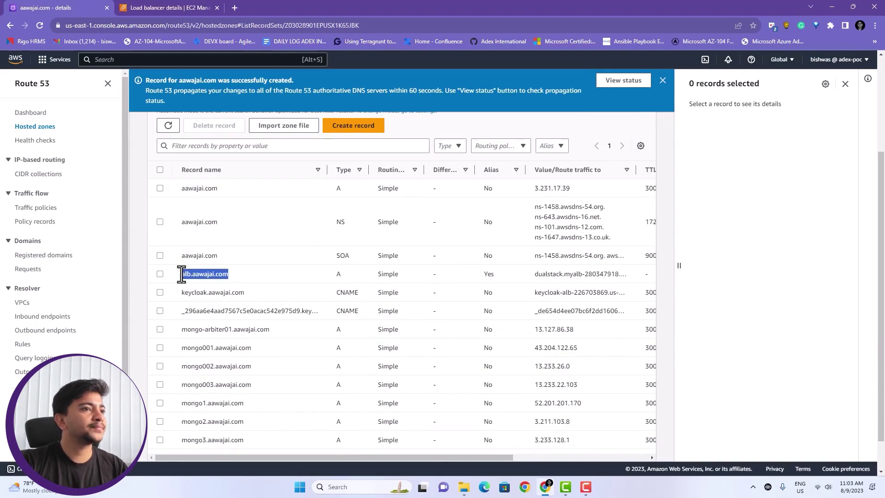
{"action": "left_click", "coordinate": [139, 5]}
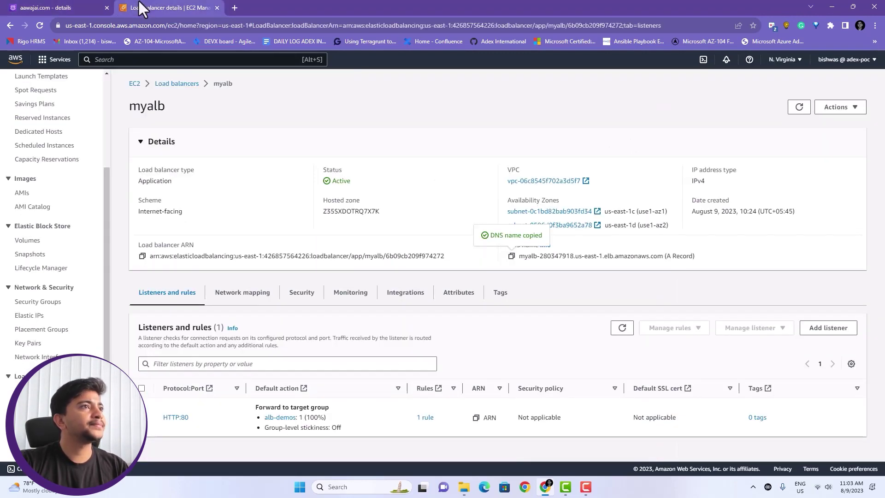
{"action": "left_click", "coordinate": [234, 10]}
{"action": "key", "text": "ctrl+v"}
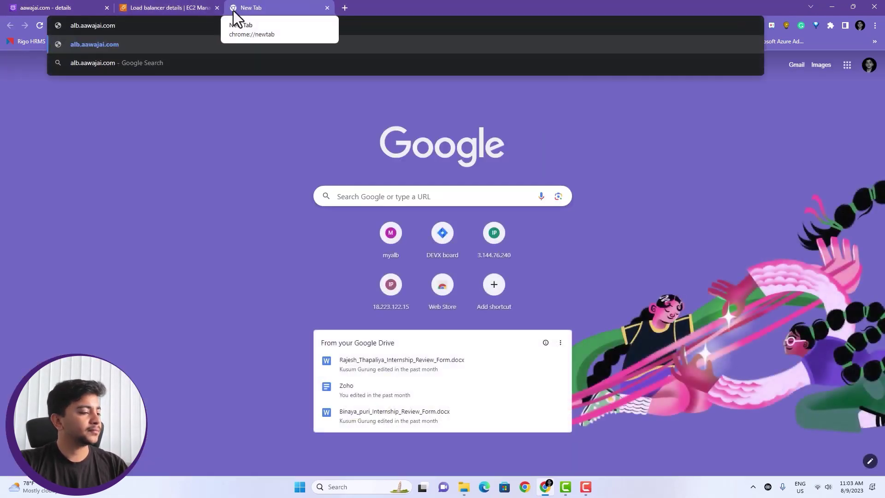
{"action": "key", "text": "Return"}
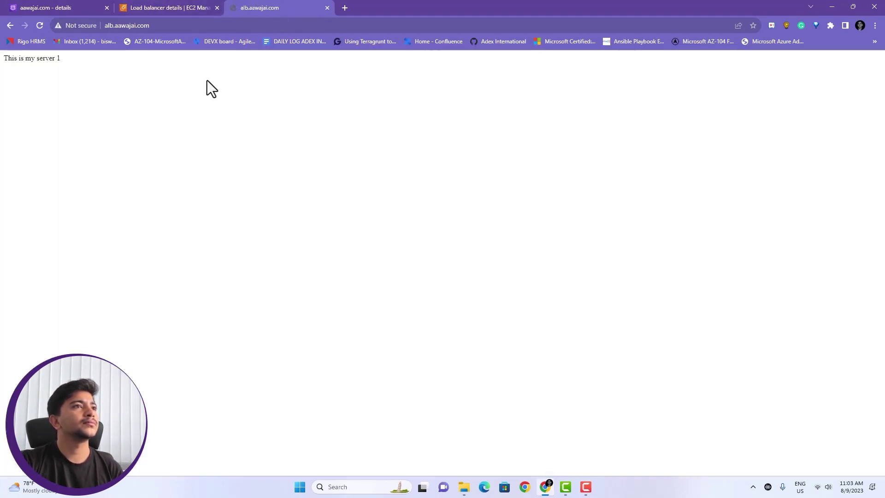
{"action": "key", "text": "F5"}
{"action": "key", "text": "F5"}
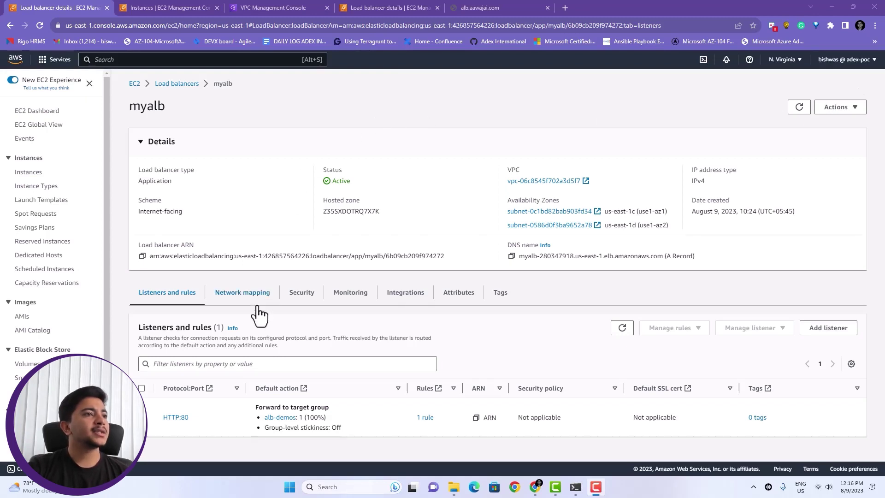
Review myalb's HTTP:80 listener and its security group's inbound rule for port 80, plus server02's security details and the network ACL's outbound rules.
{"action": "left_click_drag", "start_coordinate": [208, 419], "coordinate": [162, 421]}
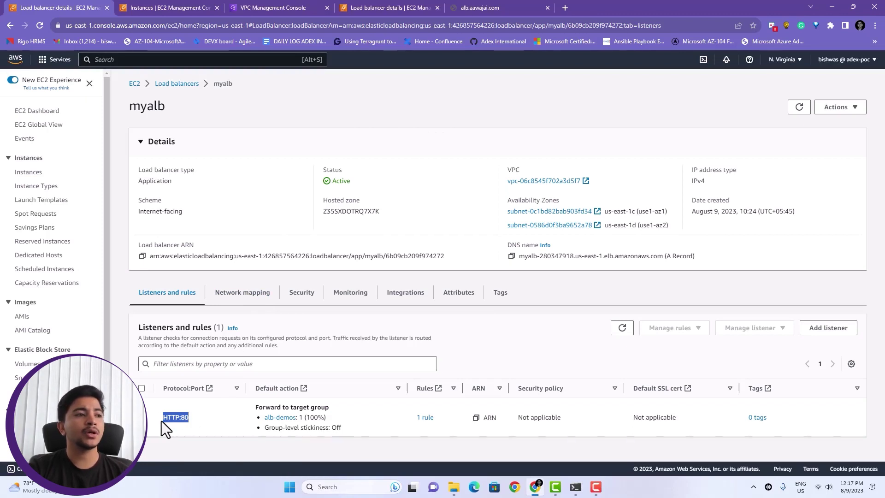
{"action": "left_click", "coordinate": [293, 299]}
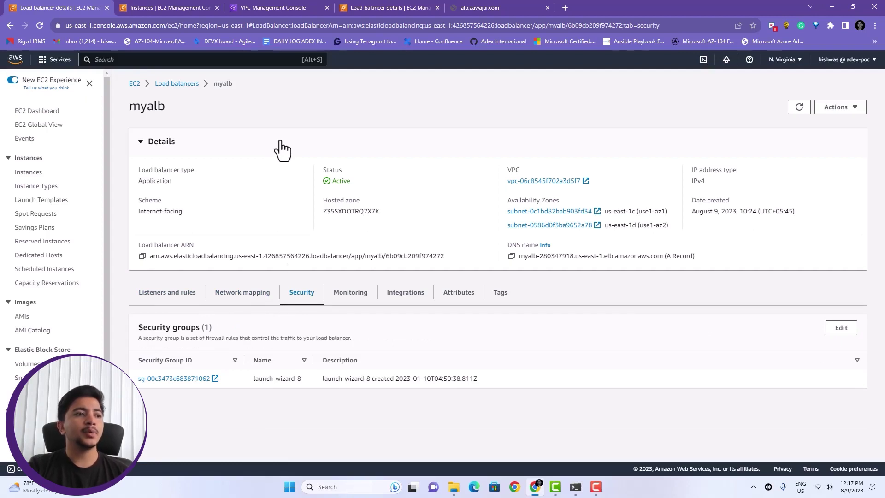
{"action": "left_click", "coordinate": [176, 379], "text": "ctrl"}
{"action": "left_click", "coordinate": [180, 8]}
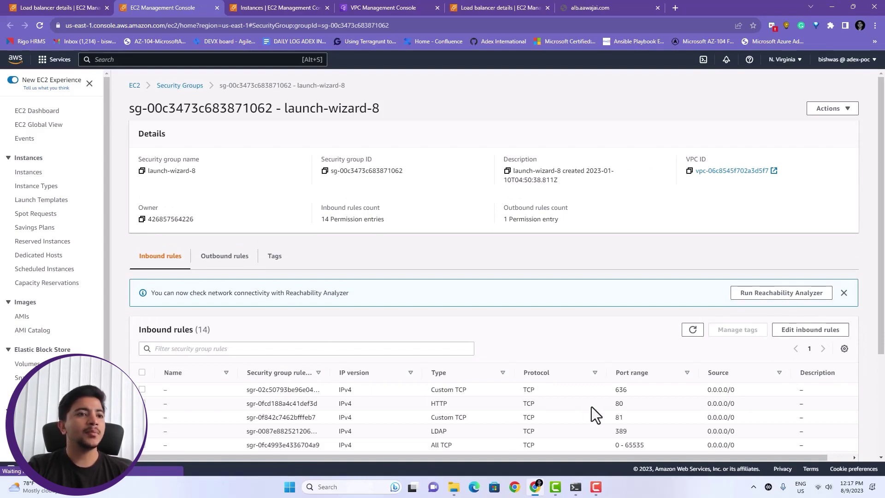
{"action": "left_click_drag", "start_coordinate": [642, 403], "coordinate": [564, 410]}
{"action": "left_click", "coordinate": [640, 405]}
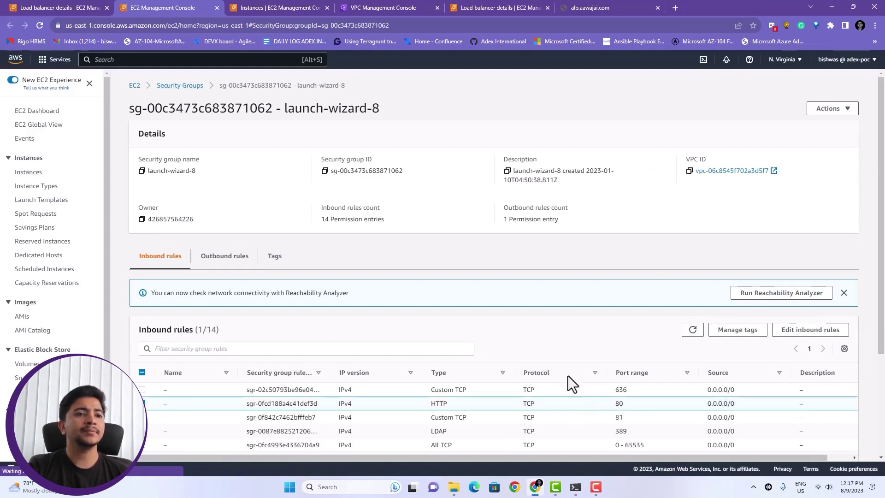
{"action": "left_click", "coordinate": [272, 8]}
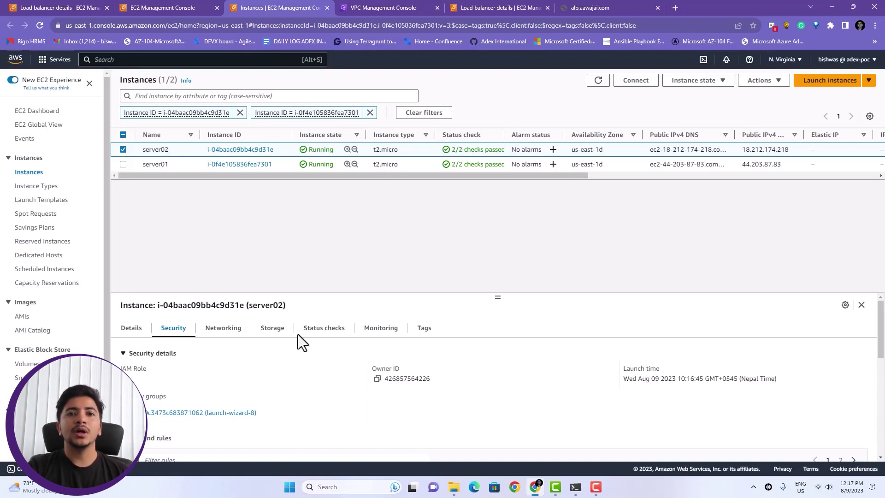
{"action": "left_click", "coordinate": [365, 7]}
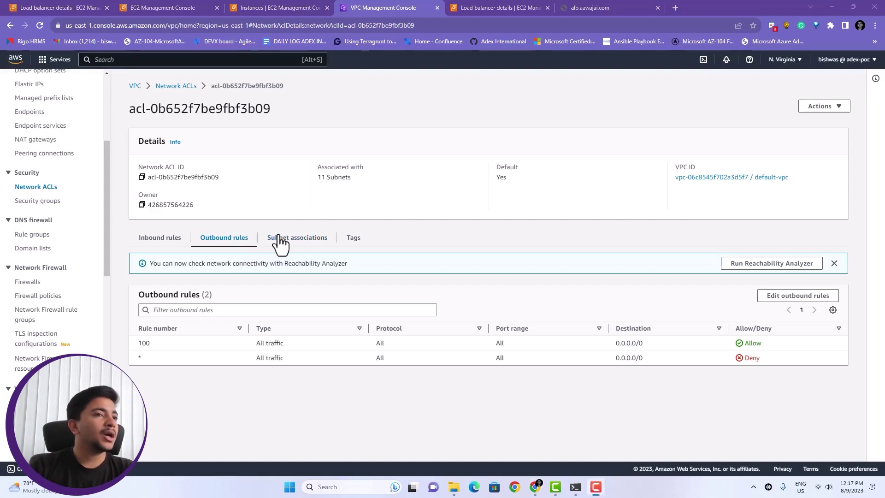
Switch to Command Prompt and test connectivity to the load balancer by running telnet myalb-280347918.us-east-1.elb.amazonaws.com 80.
{"action": "key", "text": "alt+Tab"}
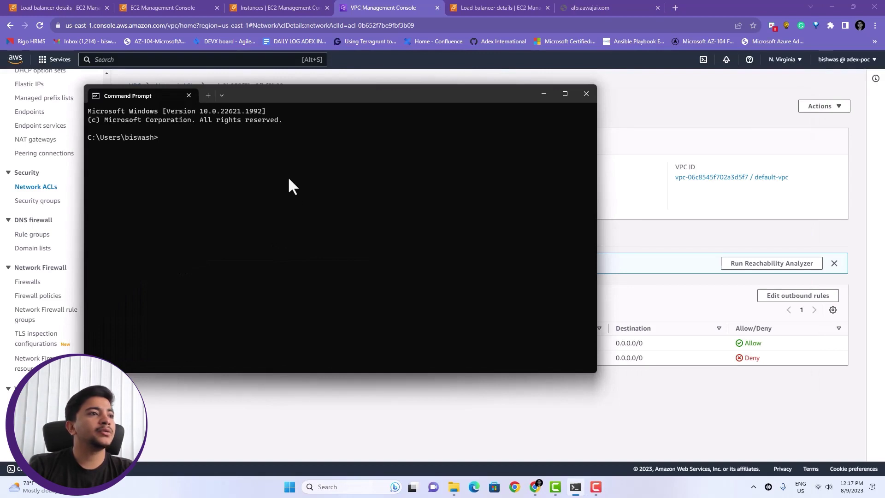
{"action": "type", "text": "telnet"}
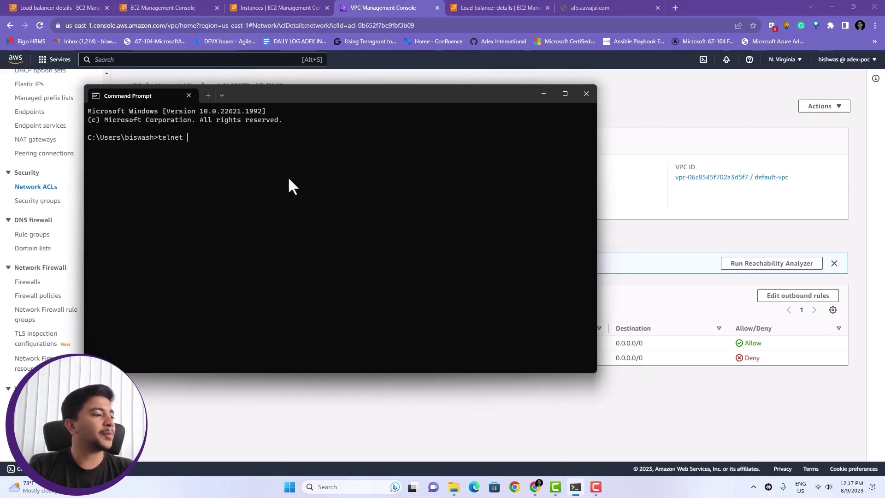
{"action": "type", "text": "myalb-280347918.us-east-1.elb.amazonaws.com"}
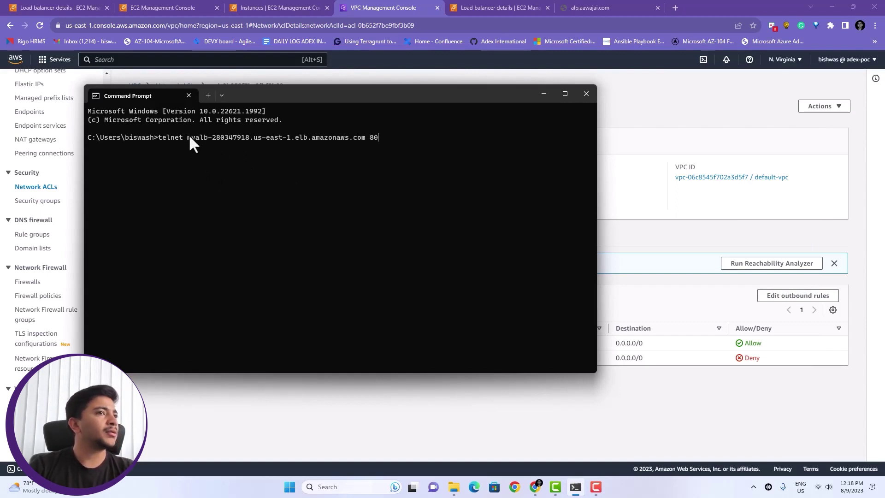
{"action": "left_click_drag", "start_coordinate": [187, 138], "coordinate": [259, 139]}
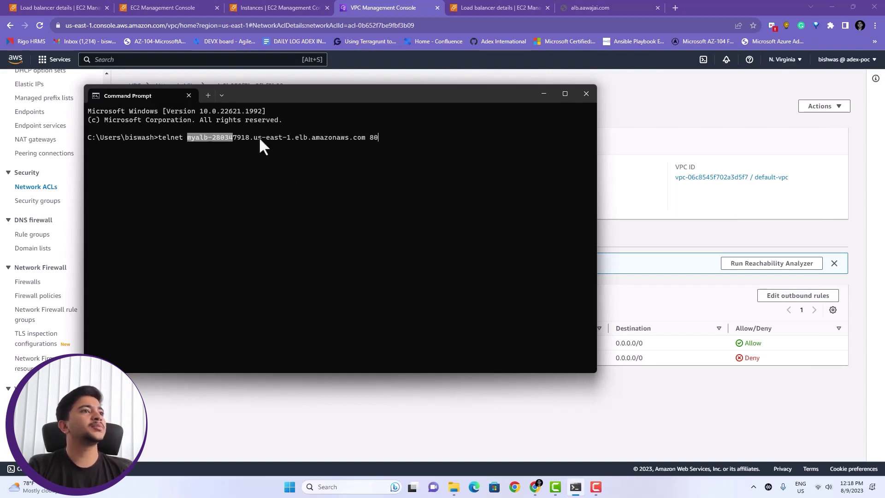
{"action": "double_click", "coordinate": [372, 137]}
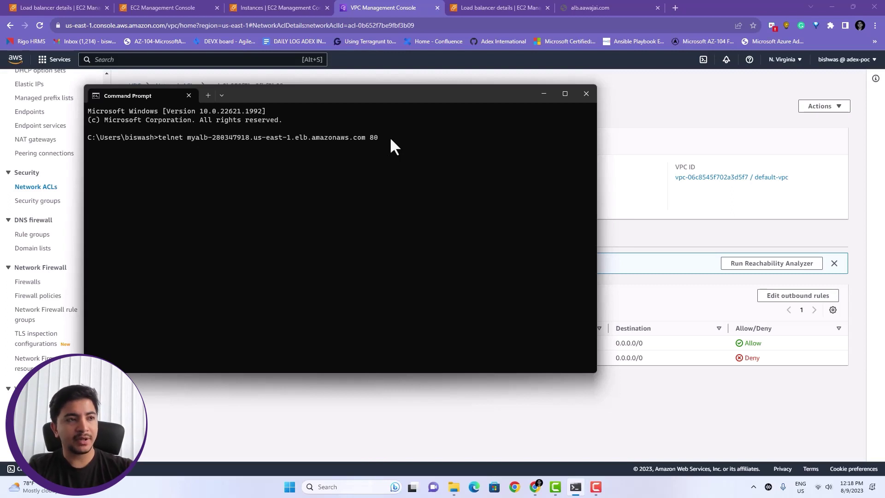
{"action": "key", "text": "Return"}
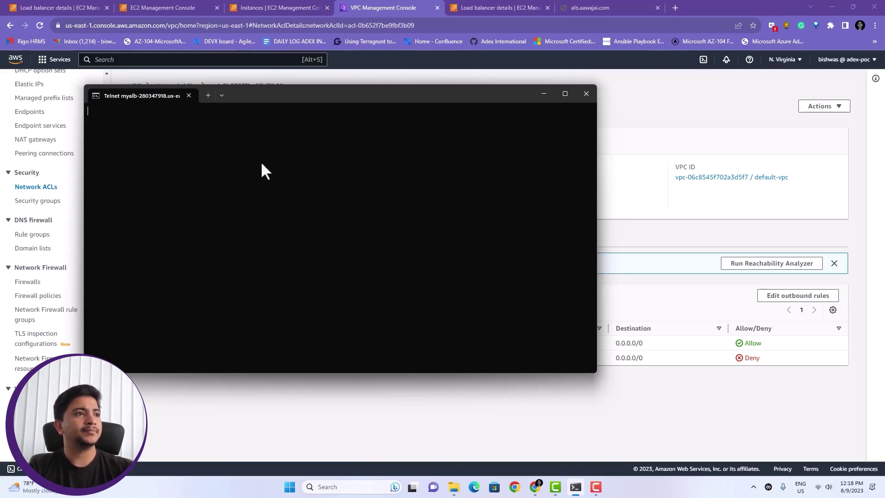